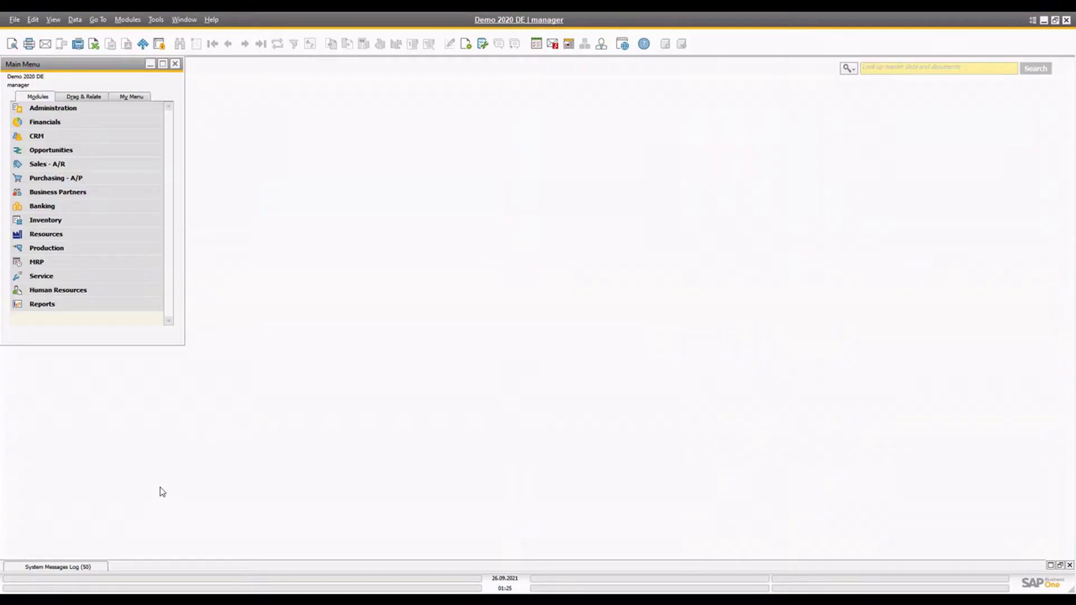
Step: Open a new production order form from the Production module
left_click(62, 252)
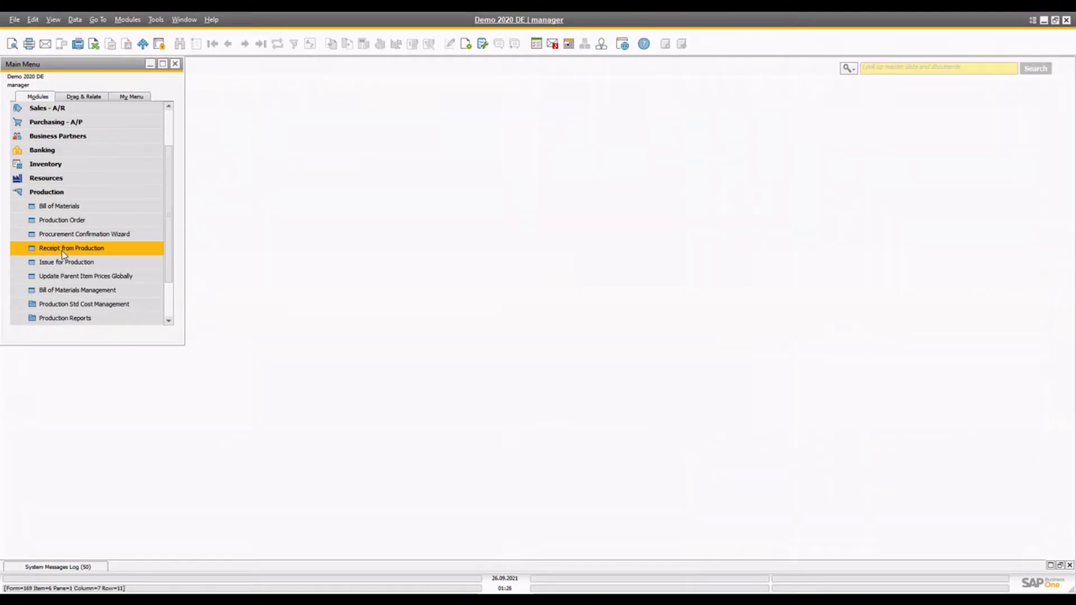
left_click(62, 220)
left_click_drag(631, 151, 498, 159)
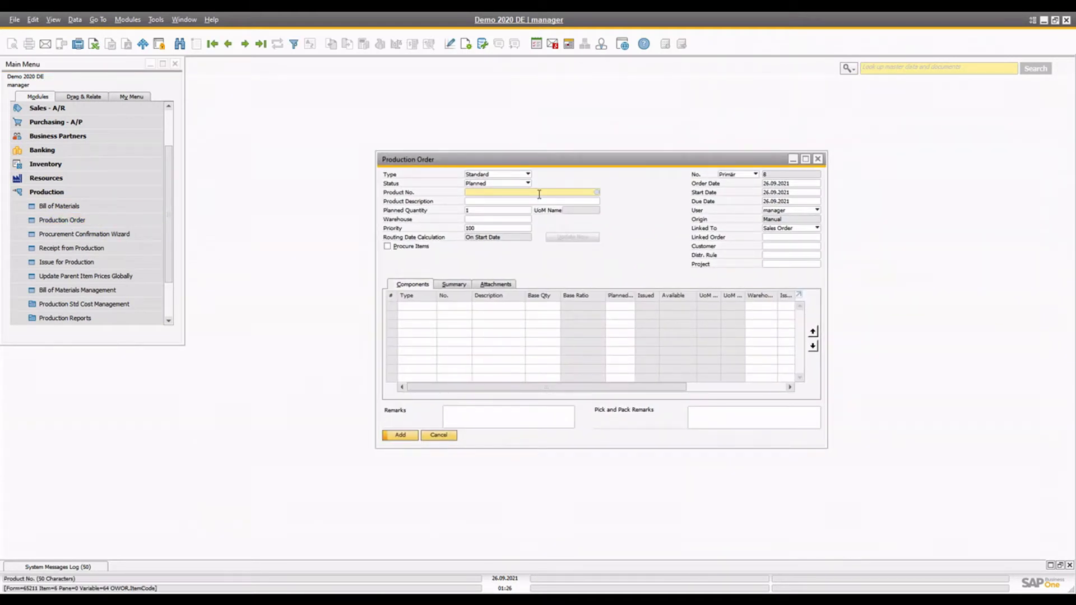
Step: Choose the 220024 Schalttafel-Satz bill of materials as the product and open that BOM
key("Tab")
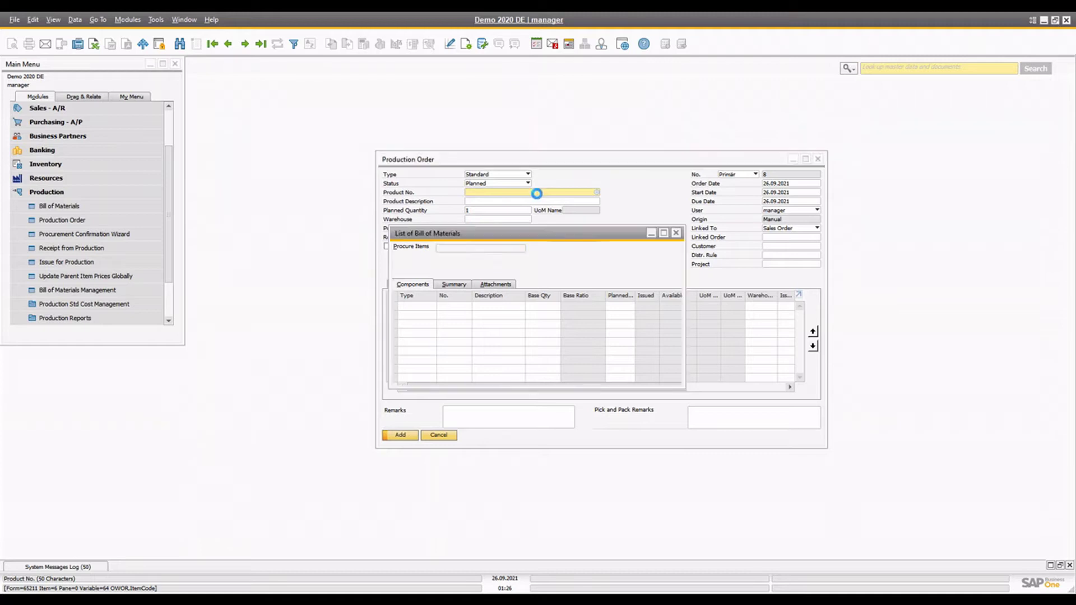
double_click(400, 272)
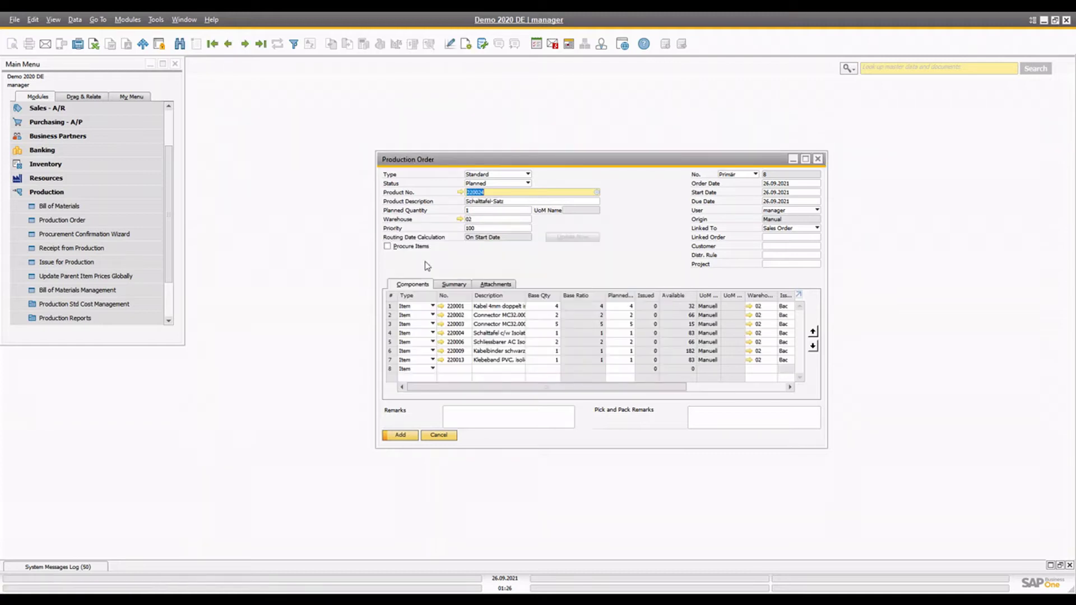
left_click(460, 193)
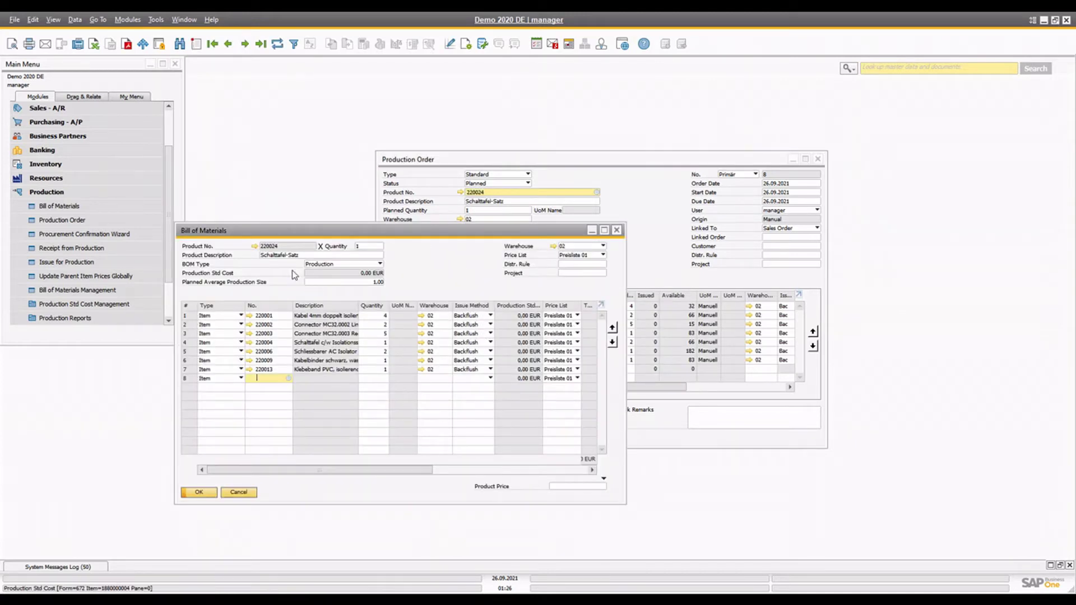
Step: View item 220024's Inventory Data (14 in warehouse 02 Köln) and cancel its bill of materials
left_click(255, 246)
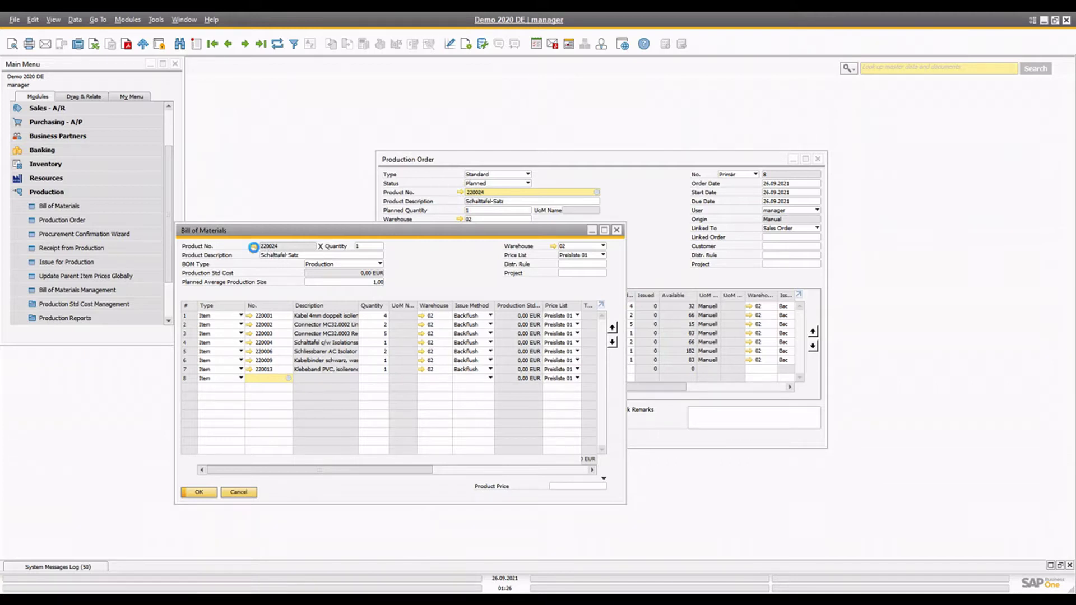
left_click_drag(254, 139, 789, 158)
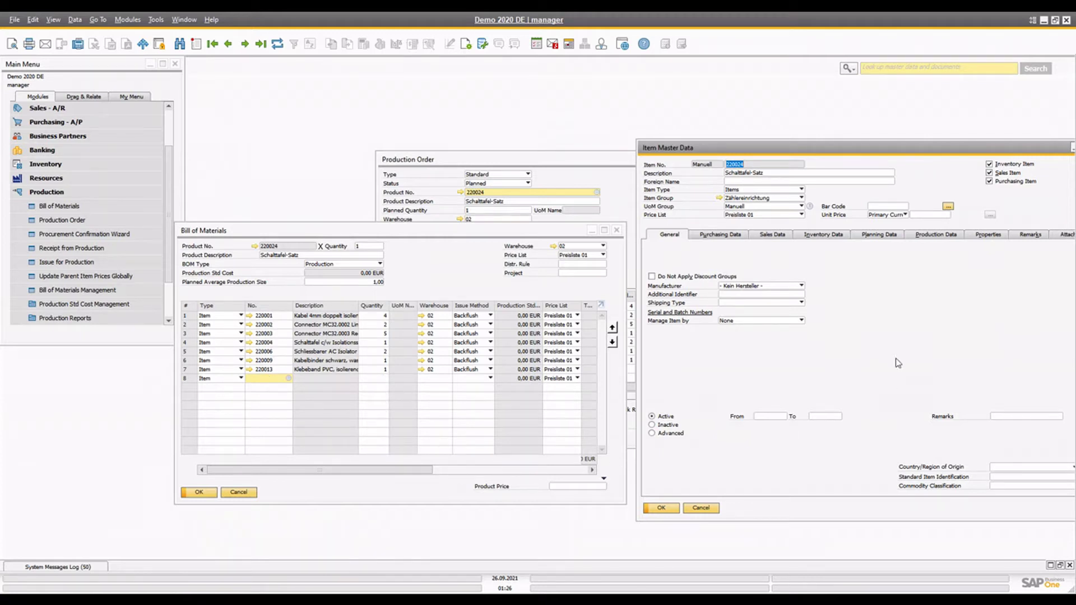
left_click(814, 236)
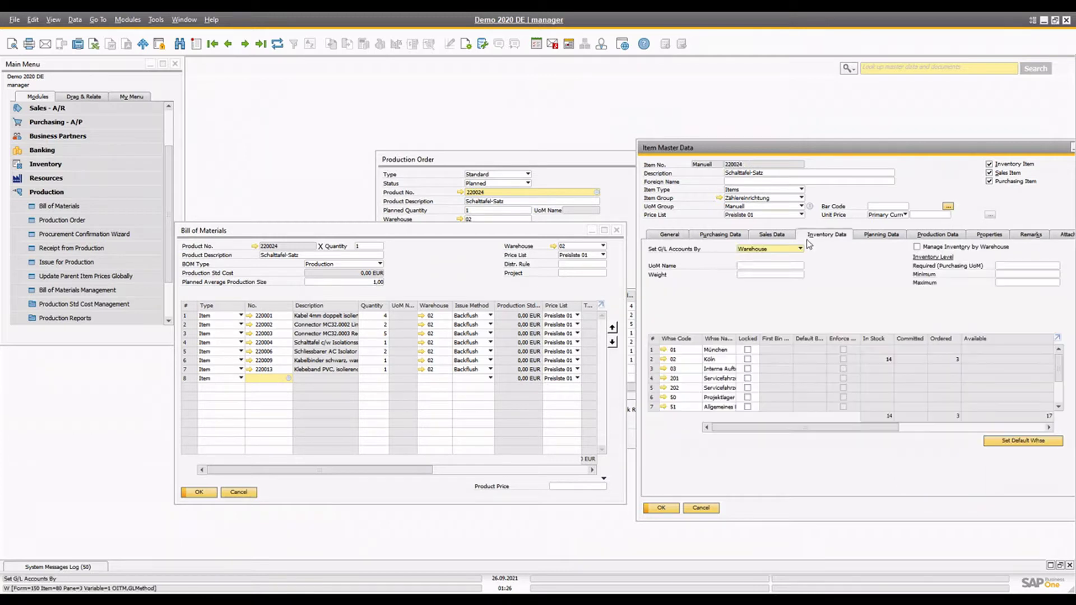
left_click(425, 270)
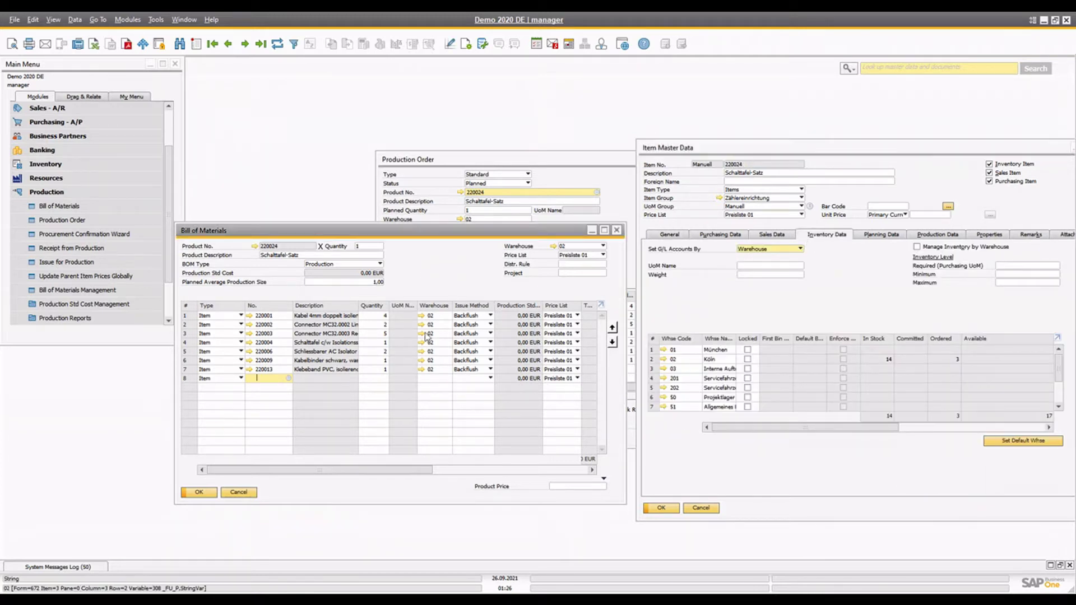
left_click(238, 492)
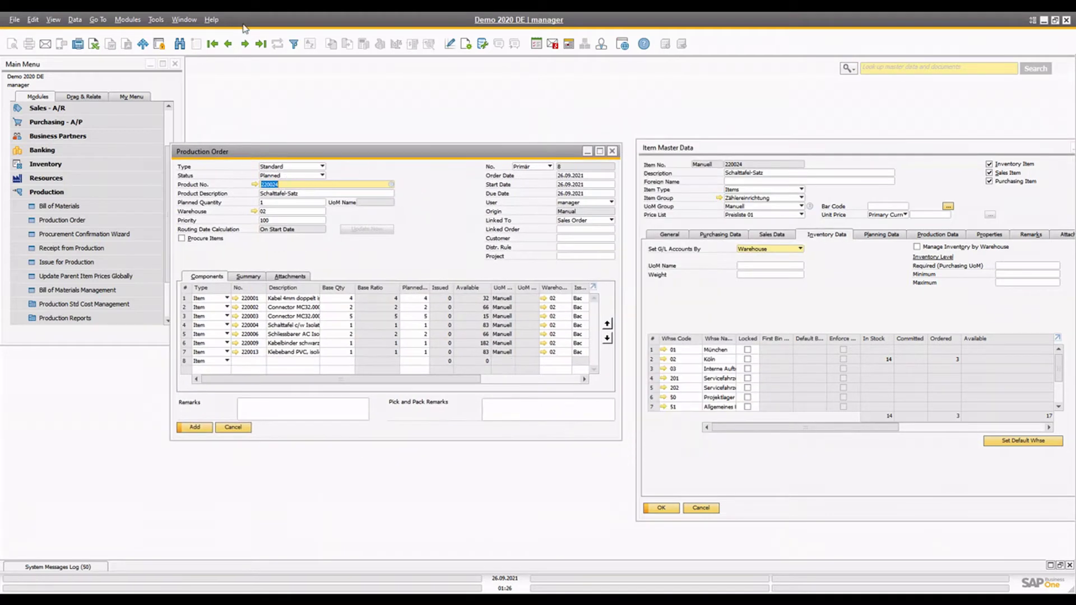
Step: Discard the unsaved order and duplicate released order 7 as planned order 8, checking planned quantity 1
key("Escape")
left_click(424, 315)
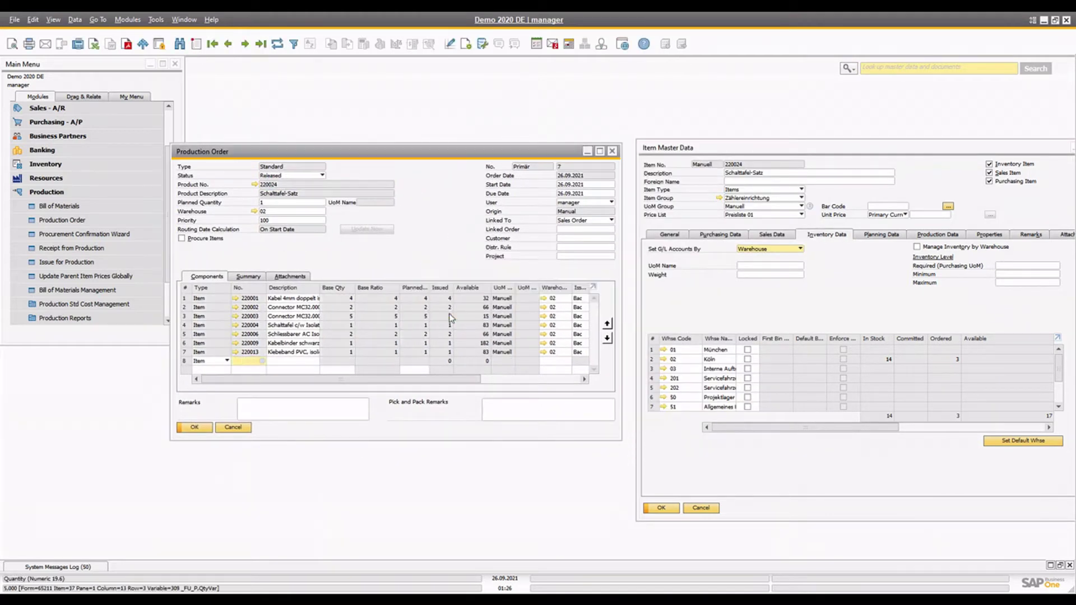
right_click(465, 210)
left_click(499, 228)
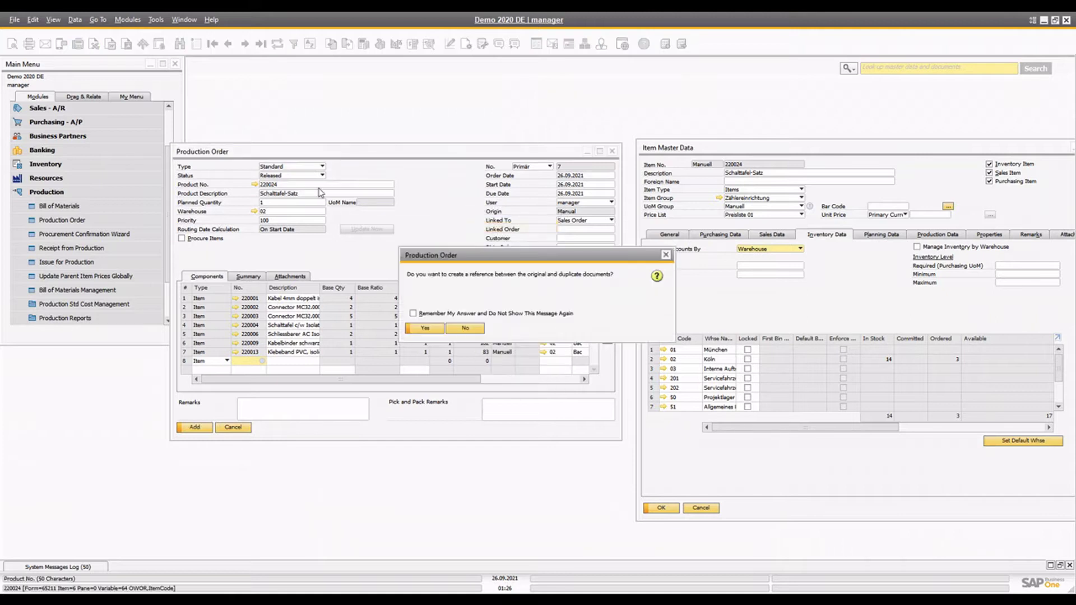
left_click(427, 332)
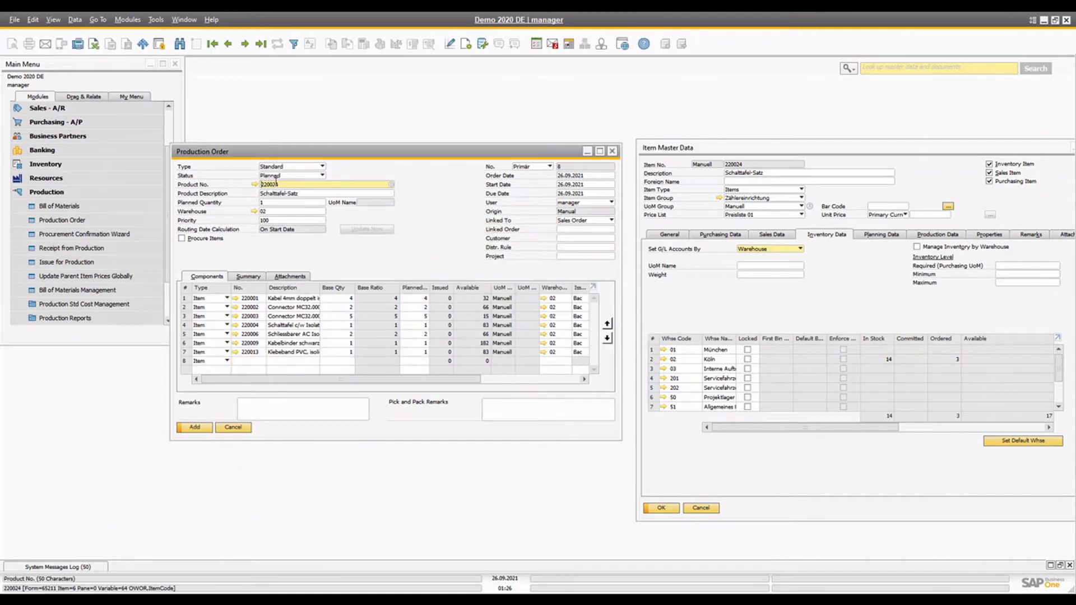
left_click(276, 204)
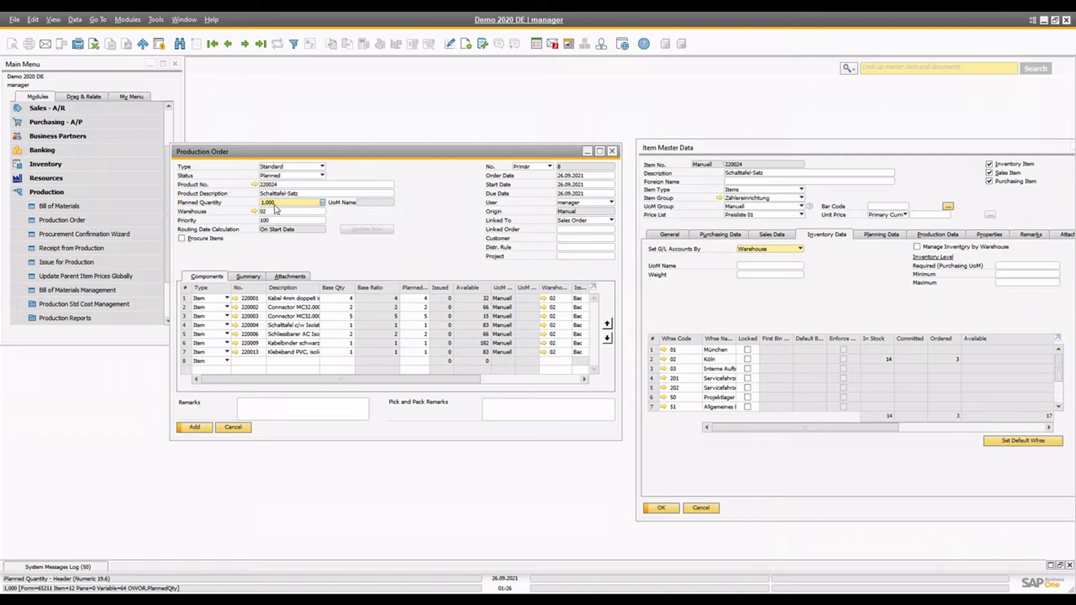
left_click(293, 185)
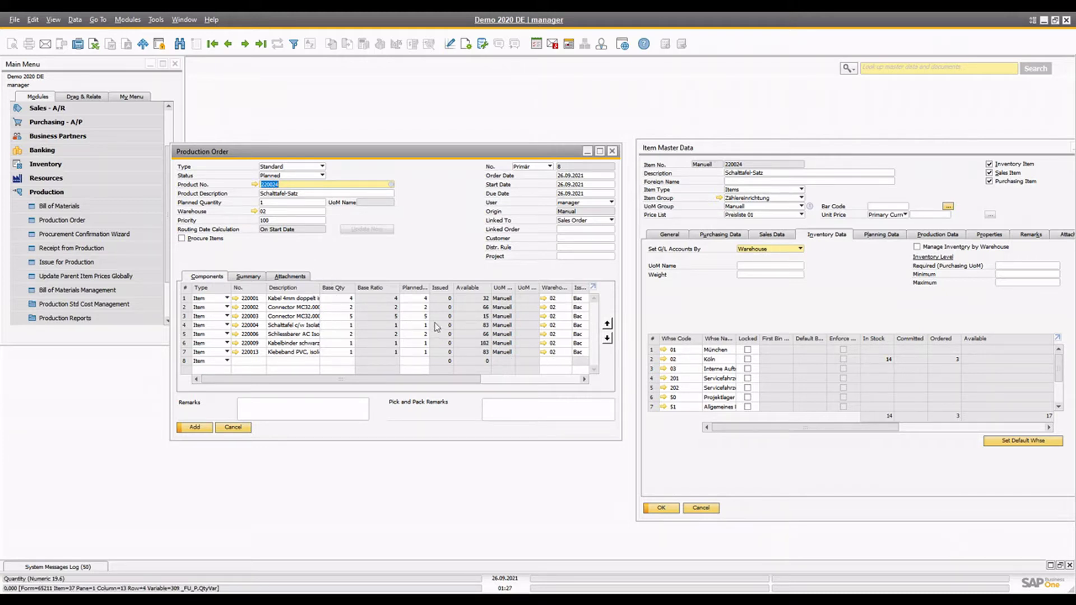
left_click_drag(389, 379, 410, 380)
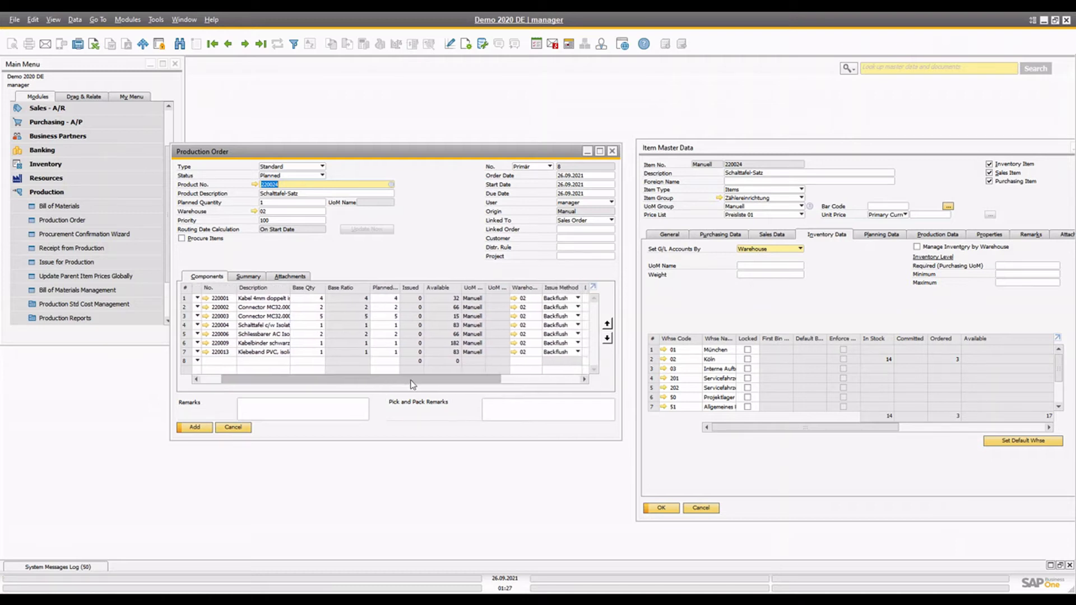
left_click(578, 299)
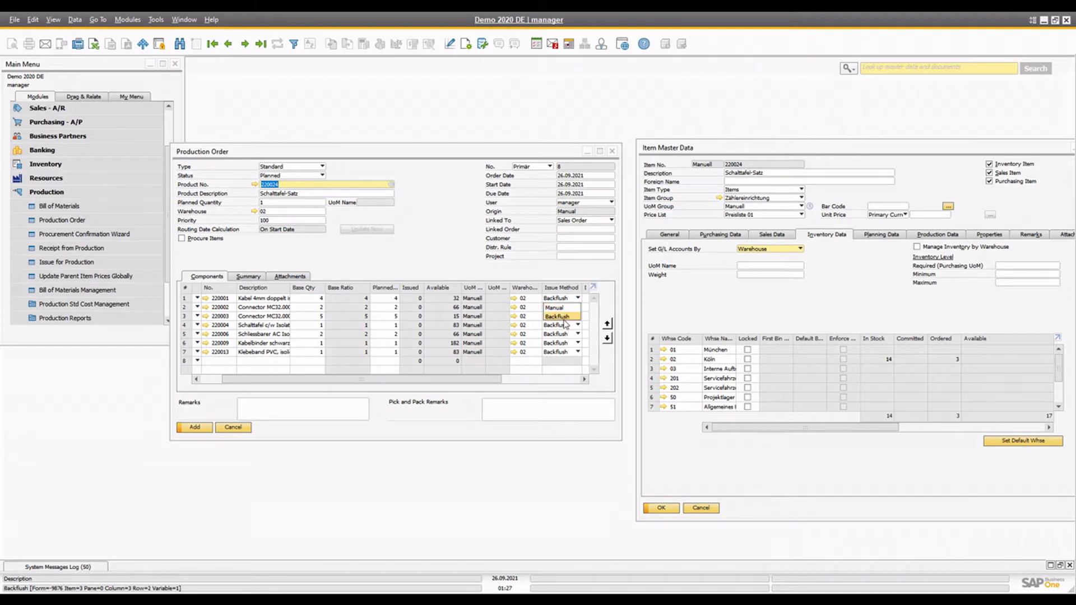
left_click(564, 317)
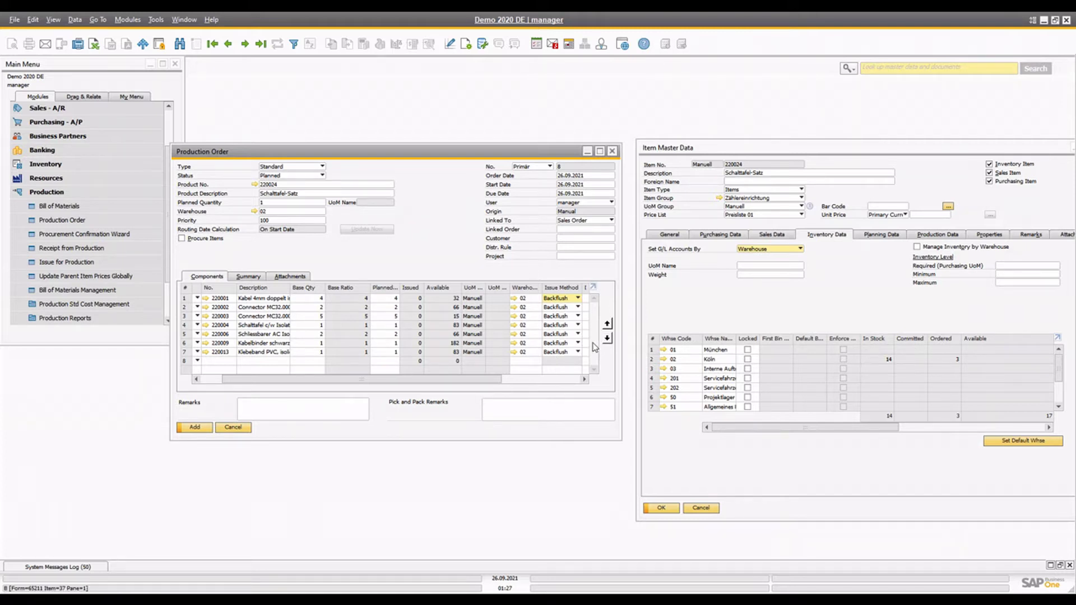
Step: Add production order 8, reload it, and update its status to Released
left_click(178, 428)
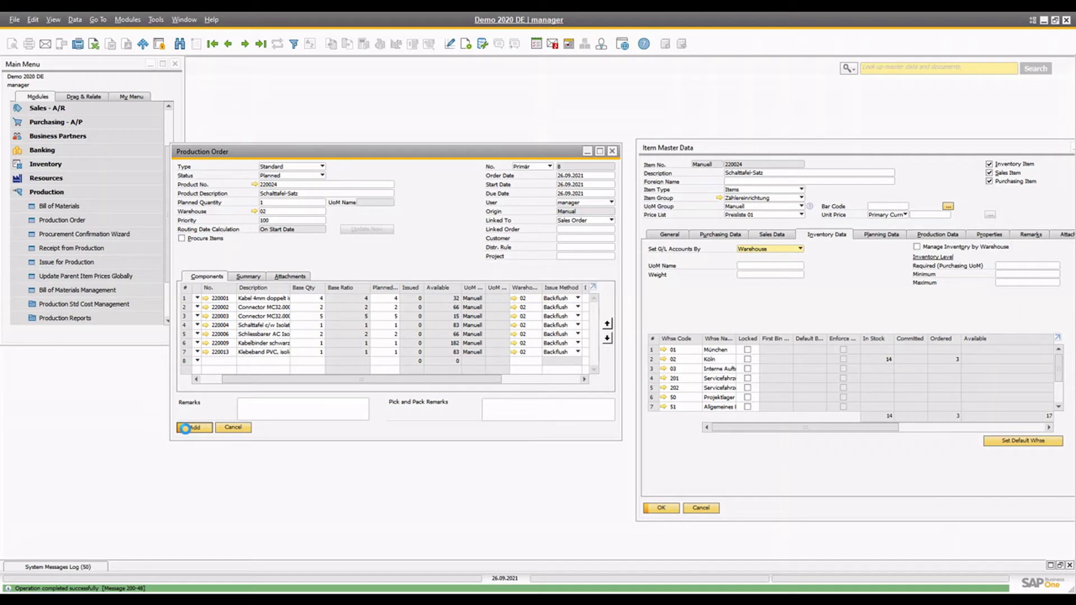
left_click(261, 44)
left_click(291, 175)
left_click(280, 190)
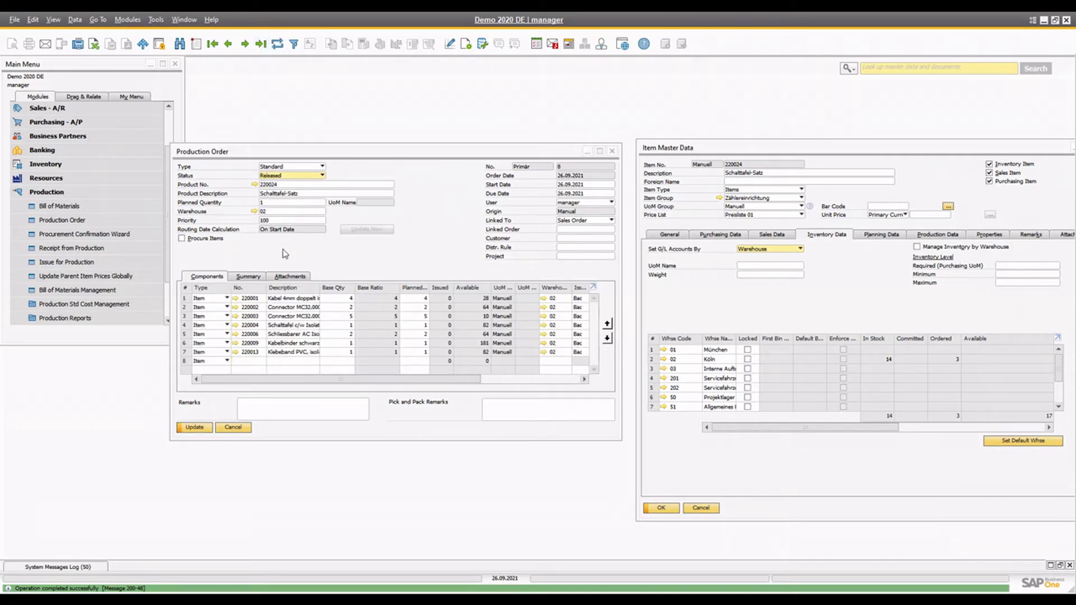
left_click(199, 429)
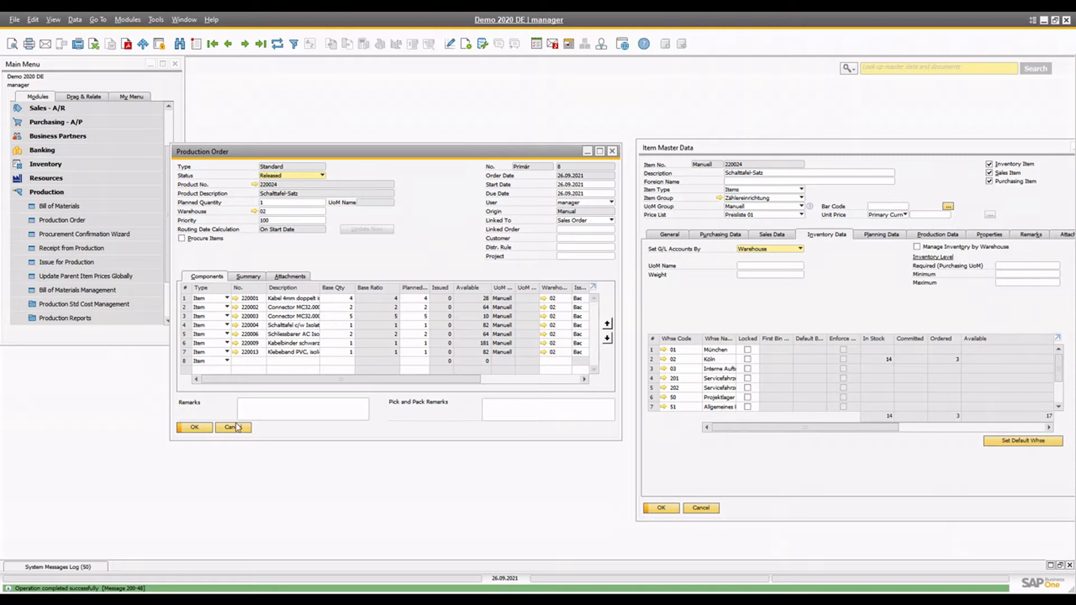
Step: Check Issue for Production, finding no orders to issue, cancel it and collapse the Production menu
left_click(69, 263)
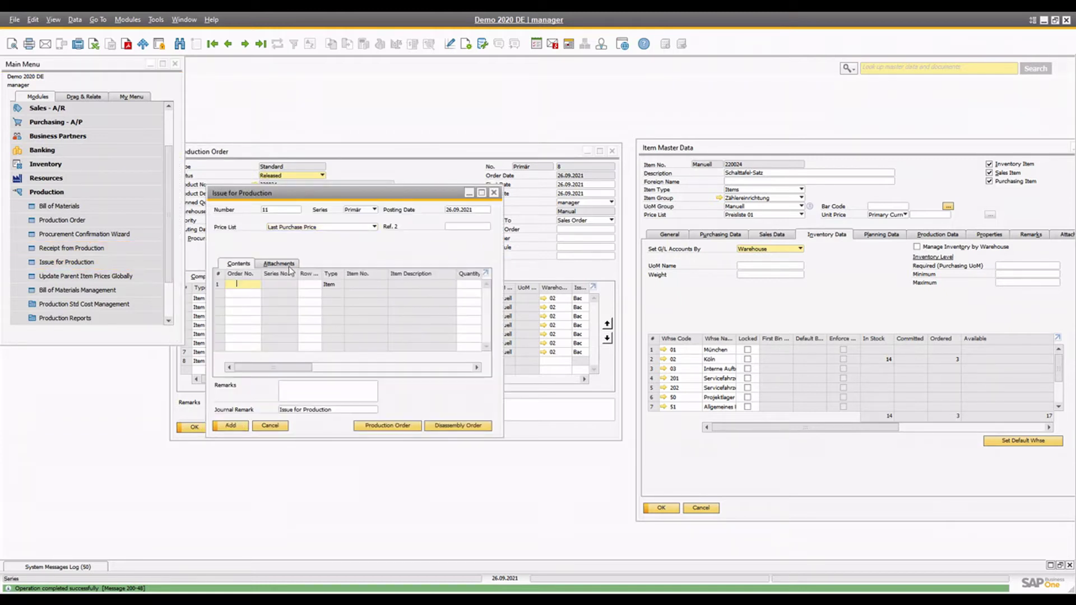
left_click_drag(283, 193, 618, 269)
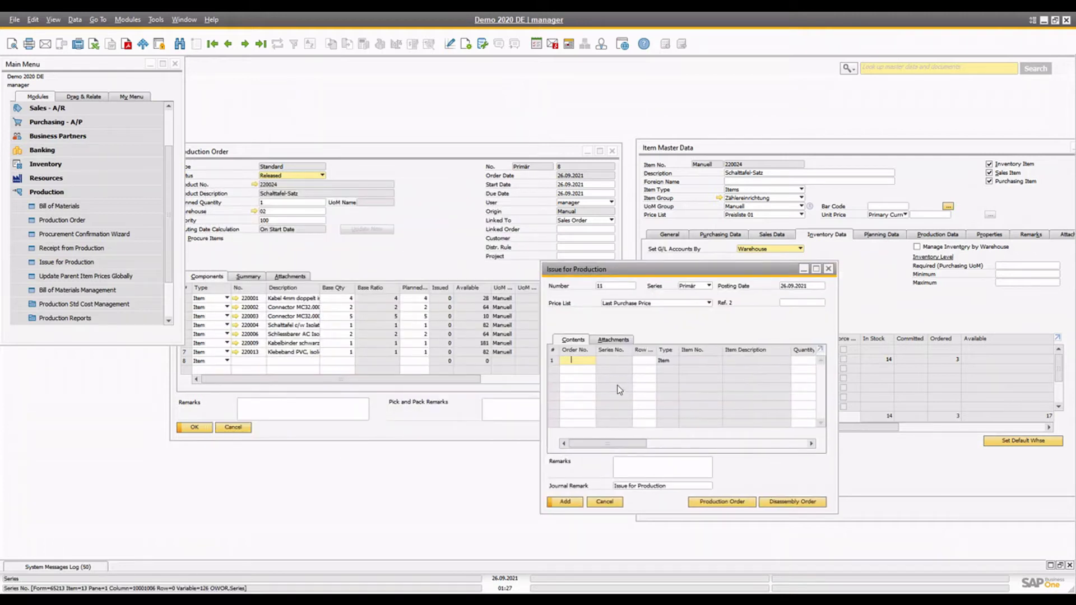
key("Tab")
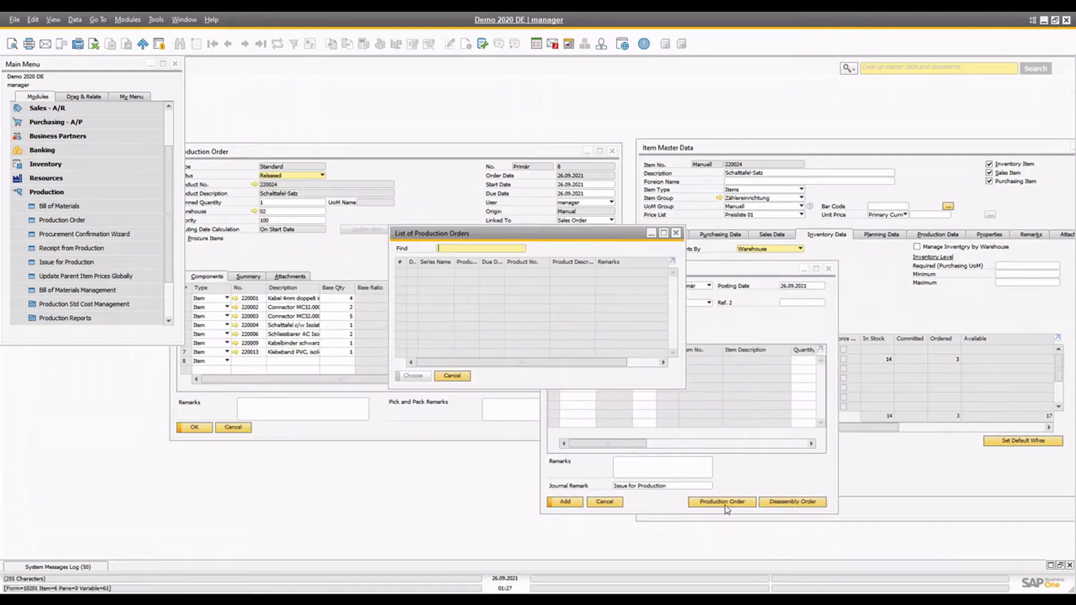
left_click(451, 375)
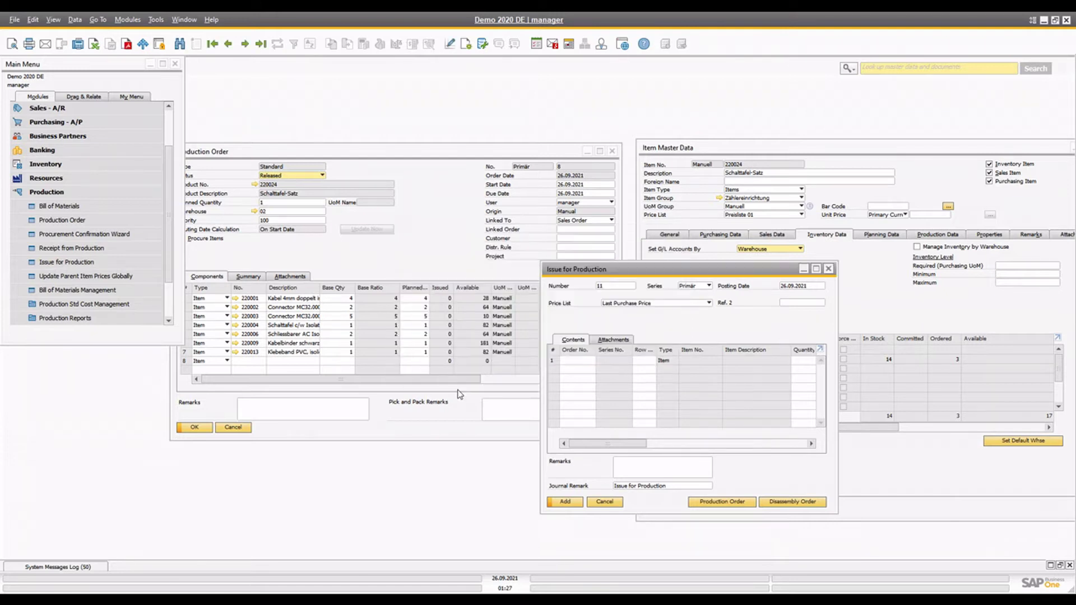
left_click(605, 501)
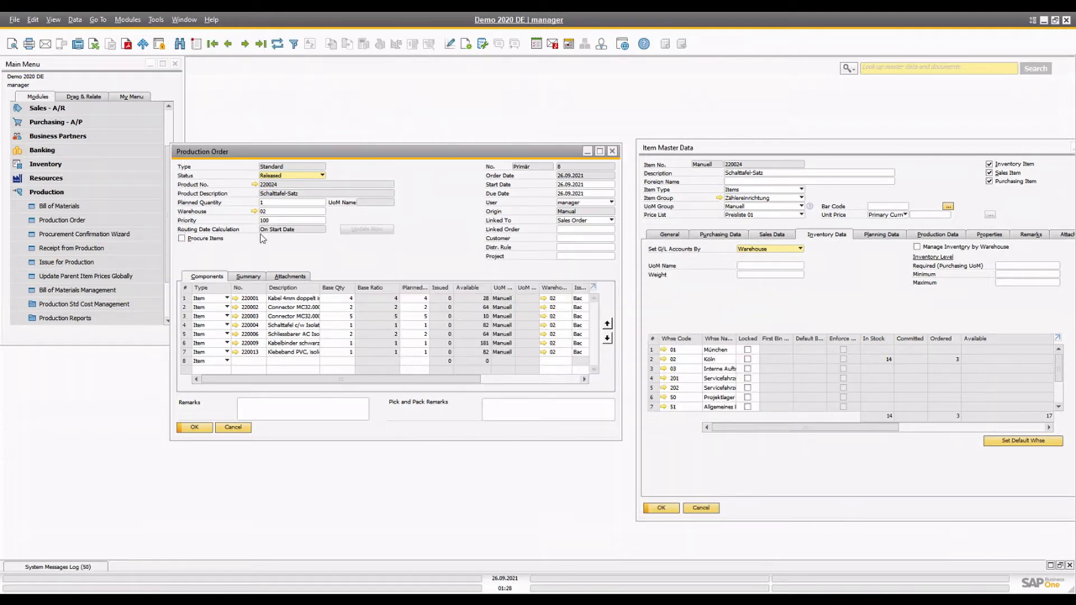
left_click(20, 197)
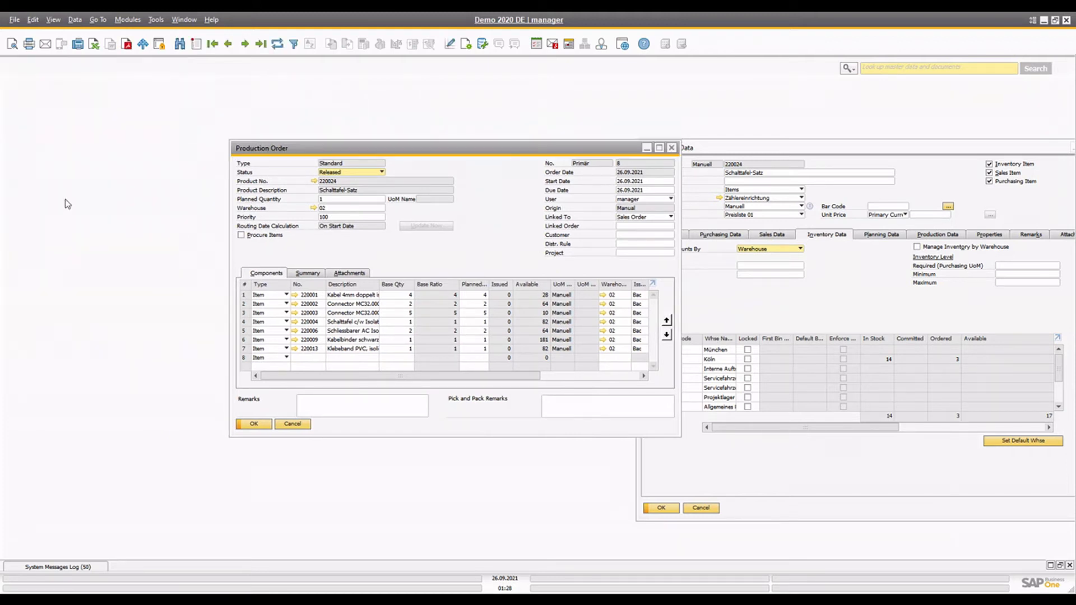
Step: Open the Pick Pack and Production Manager to list open production order rows
key("ctrl+m")
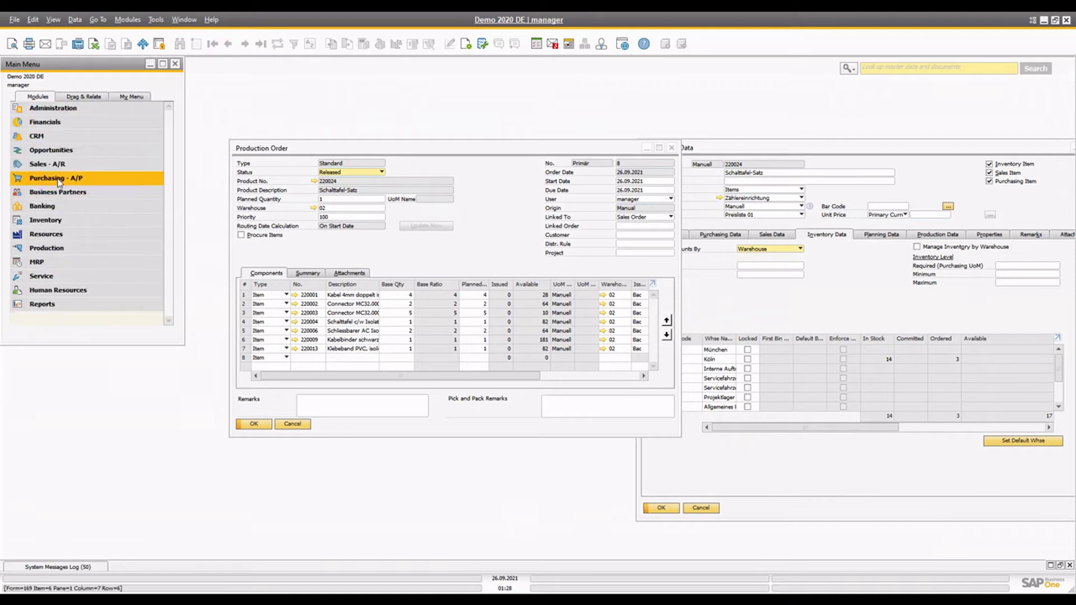
left_click(50, 221)
left_click(65, 220)
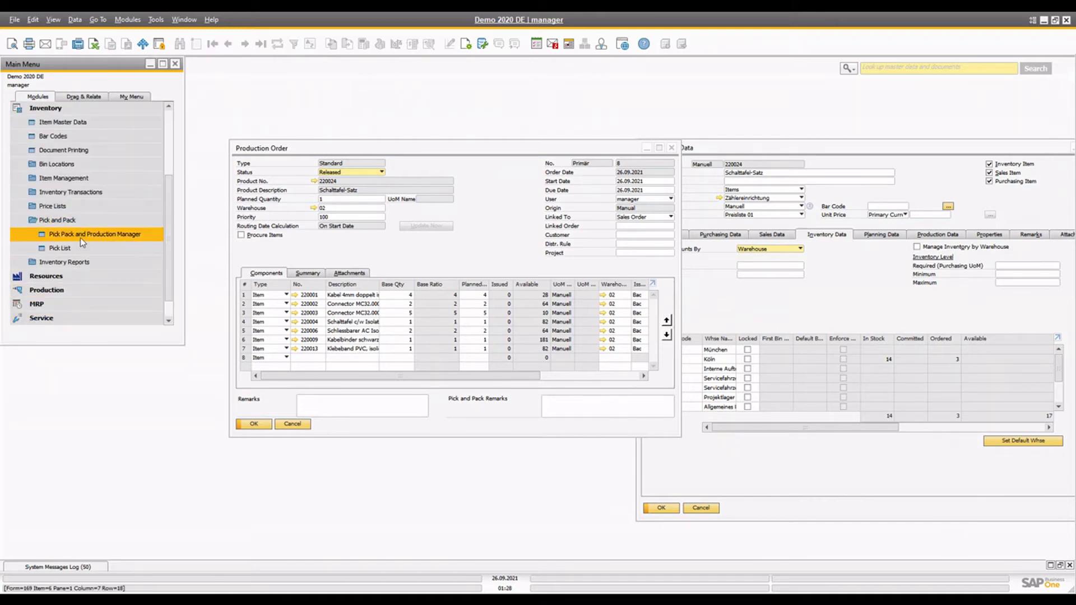
left_click(79, 234)
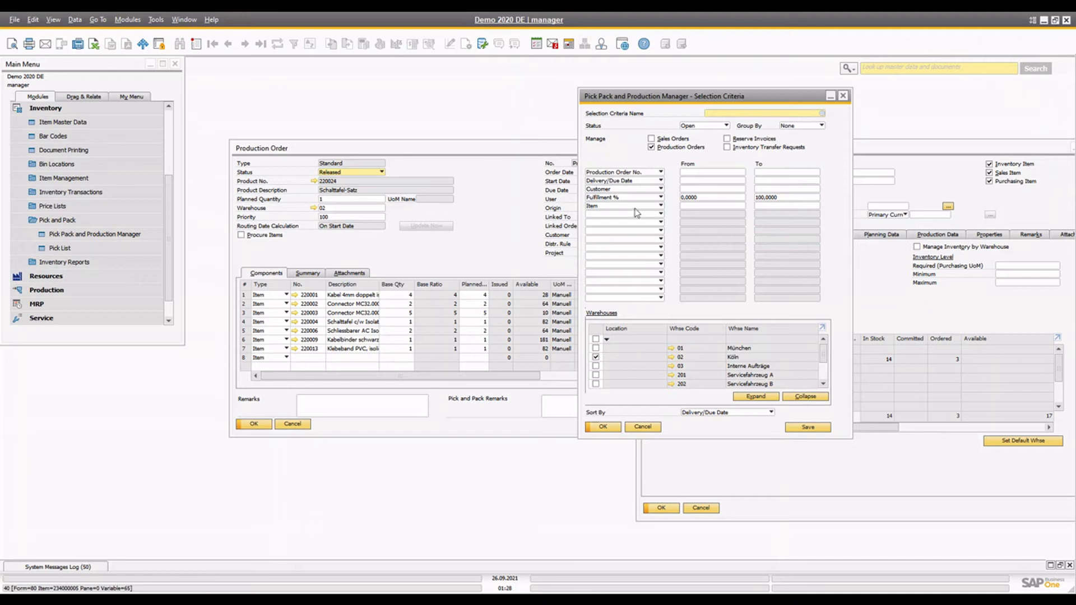
left_click(606, 428)
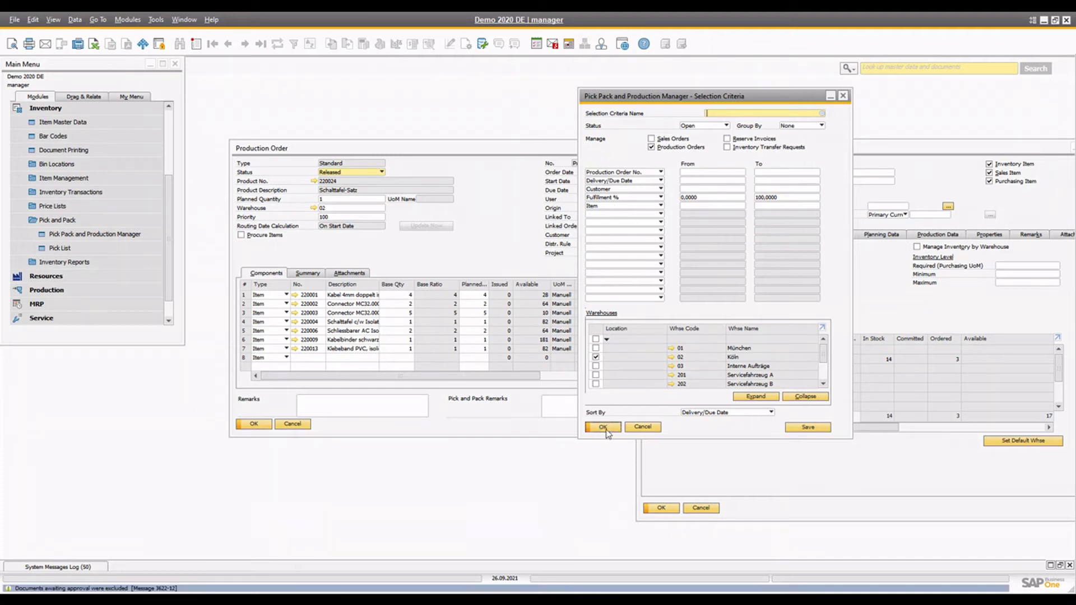
Step: Tick all seven component rows of order 8 and release them to a pick list
left_click(174, 227)
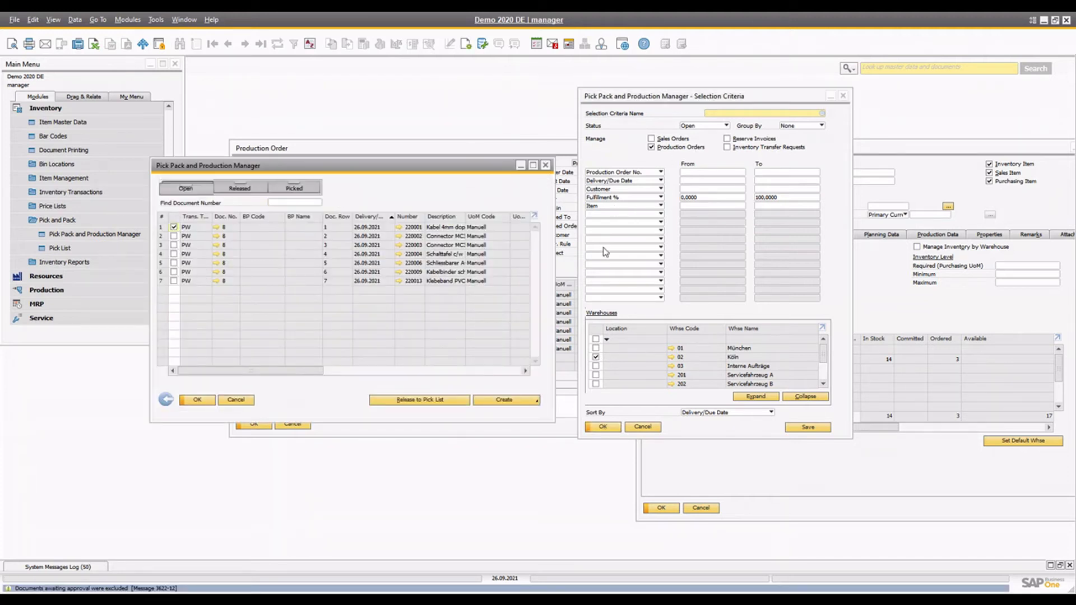
left_click_drag(530, 152, 868, 156)
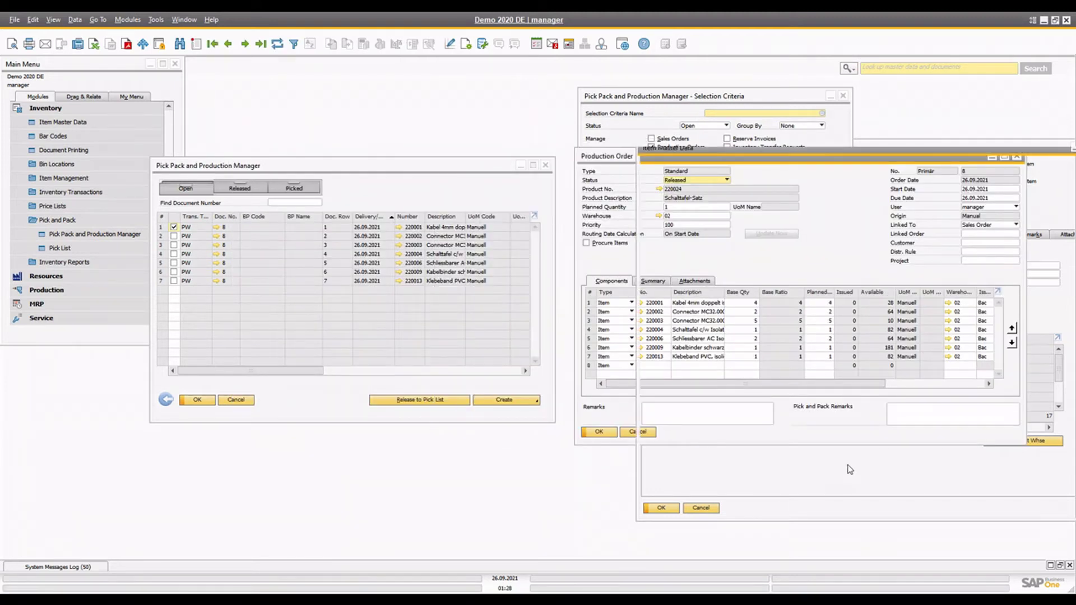
left_click(278, 46)
mouse_move(960, 361)
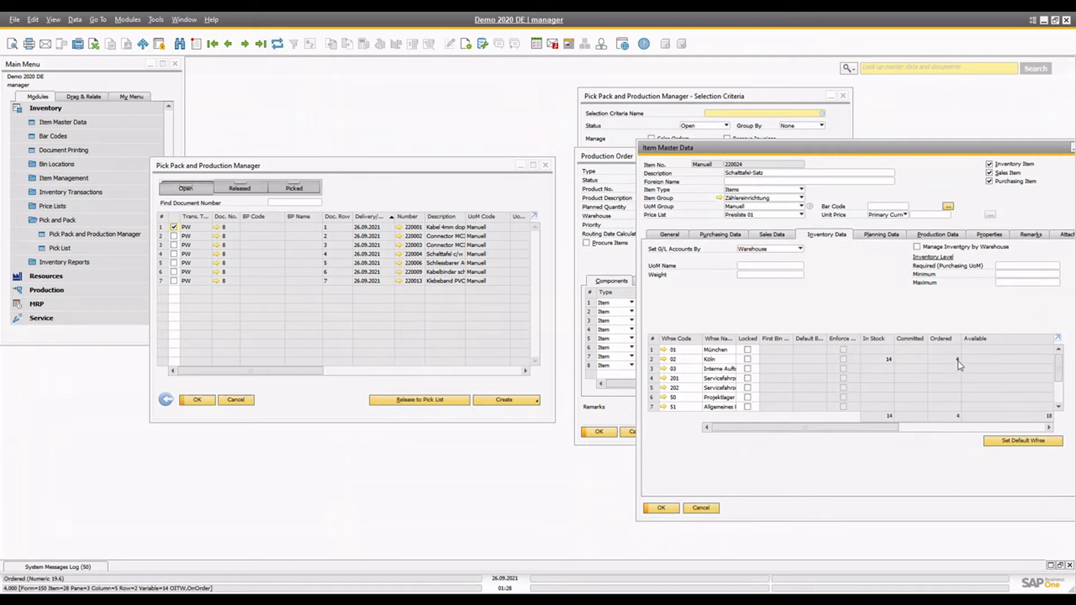
left_click(607, 163)
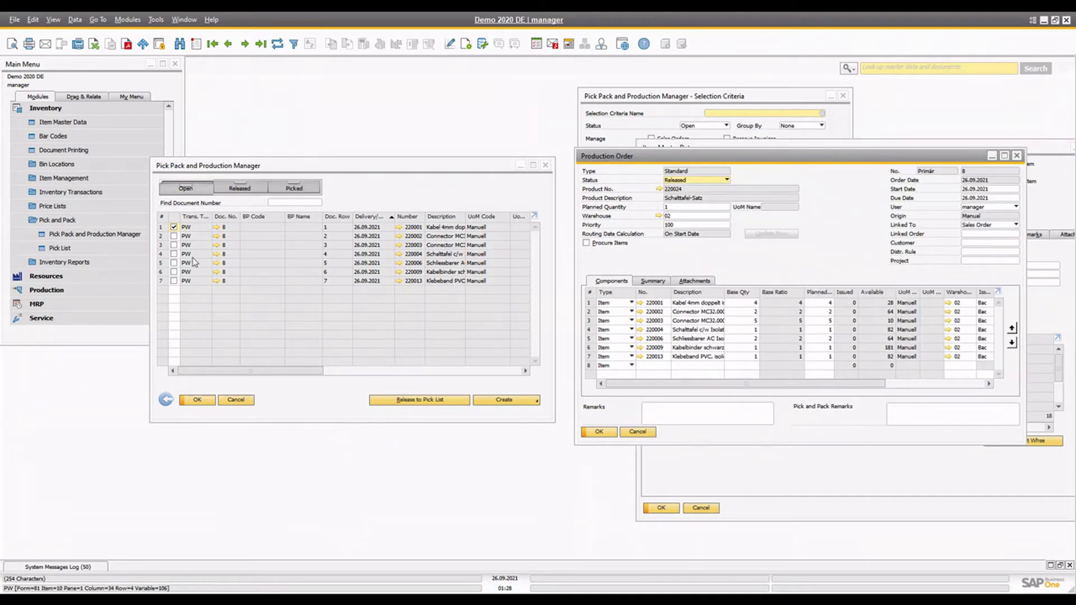
left_click(174, 282, "shift")
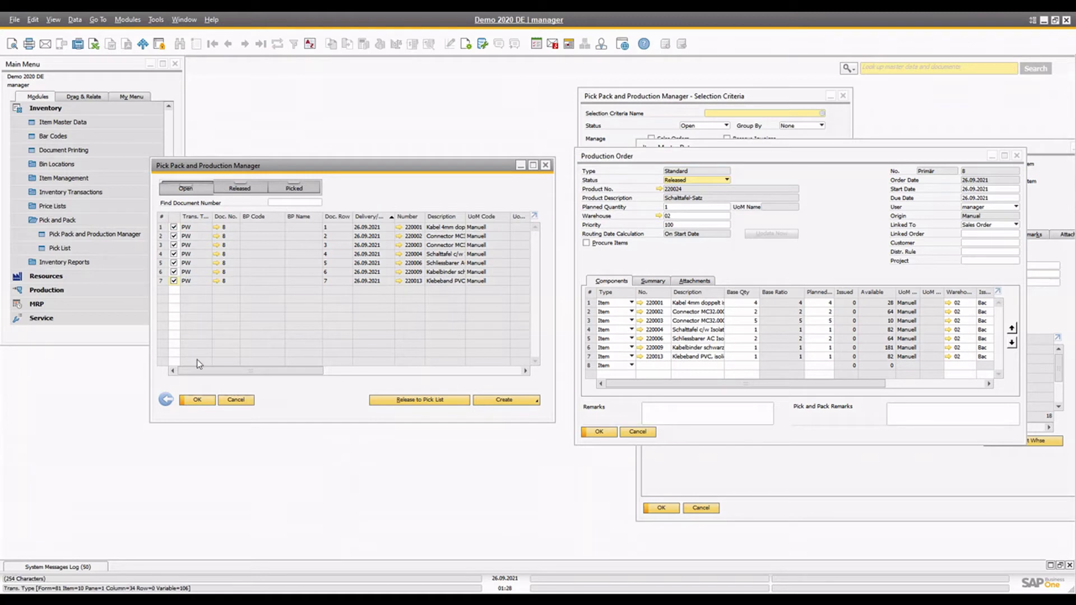
left_click(424, 404)
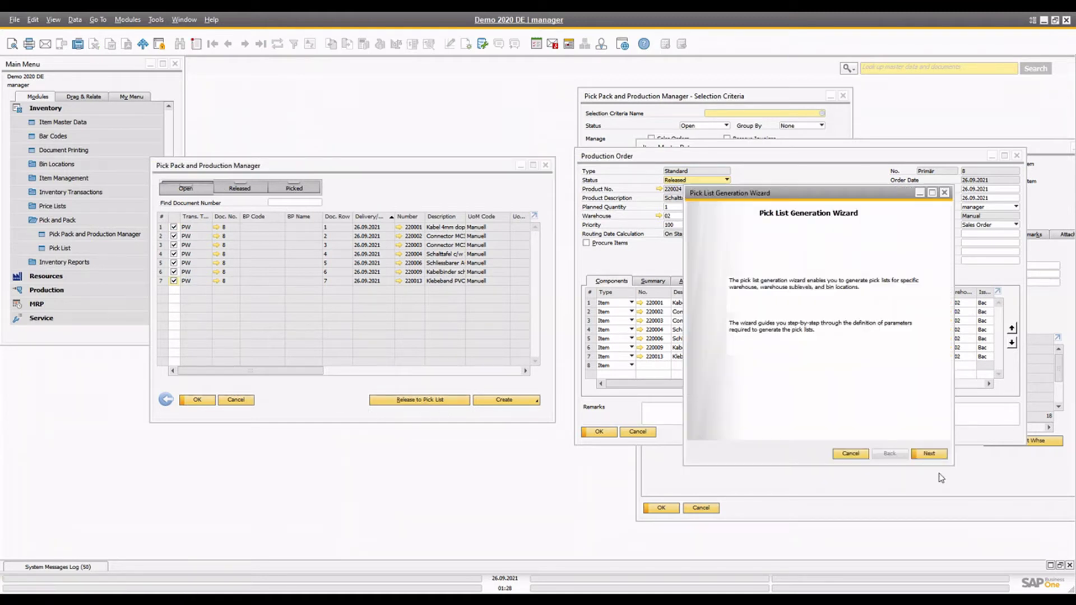
Step: Step through the Pick List Generation Wizard and generate pick list 11
left_click(937, 458)
left_click(935, 459)
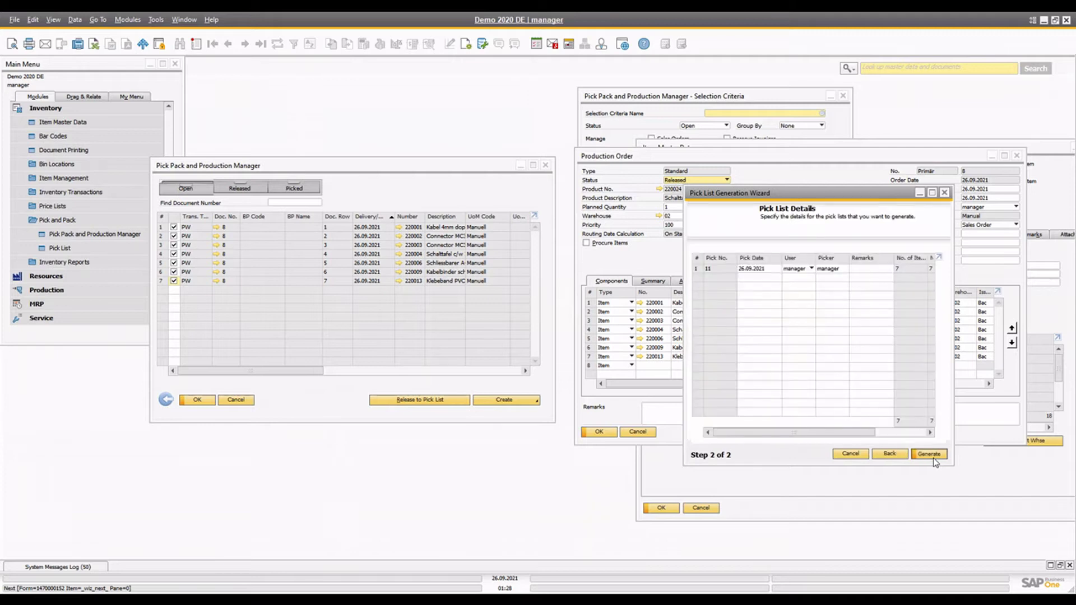
left_click(933, 461)
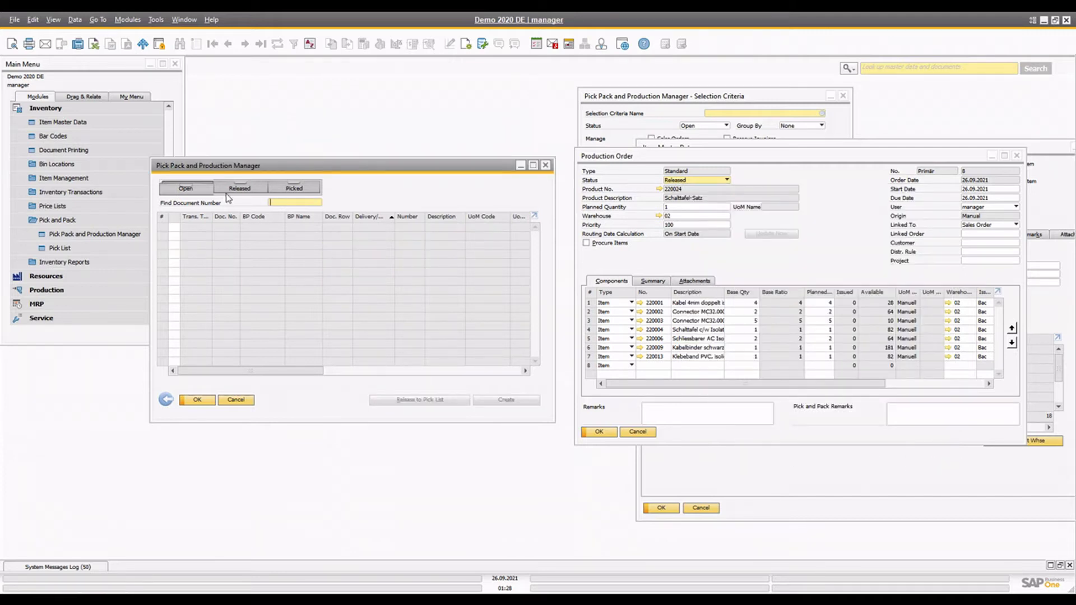
Step: Open pick list 11 from the Released tab and review its seven lines
left_click(226, 192)
left_click(184, 224)
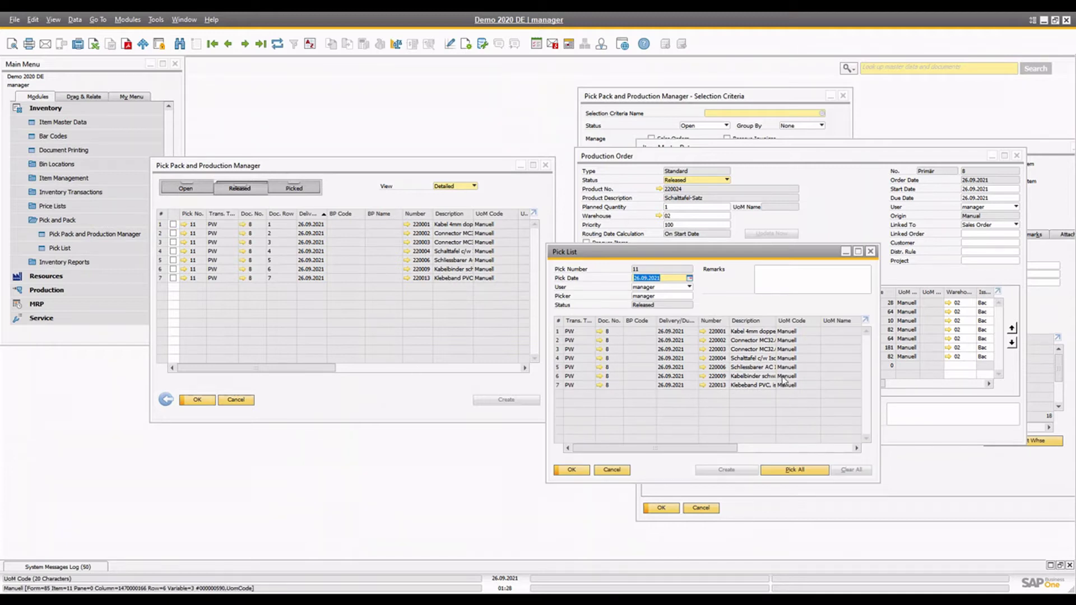
scroll(711, 450, "right", 6)
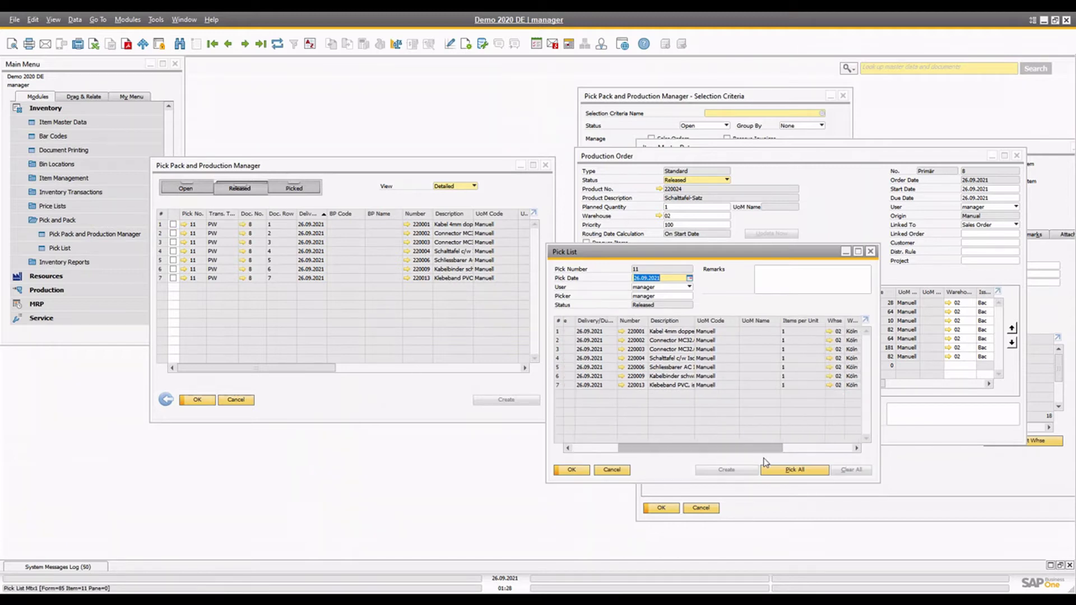
scroll(717, 457, "left", 6)
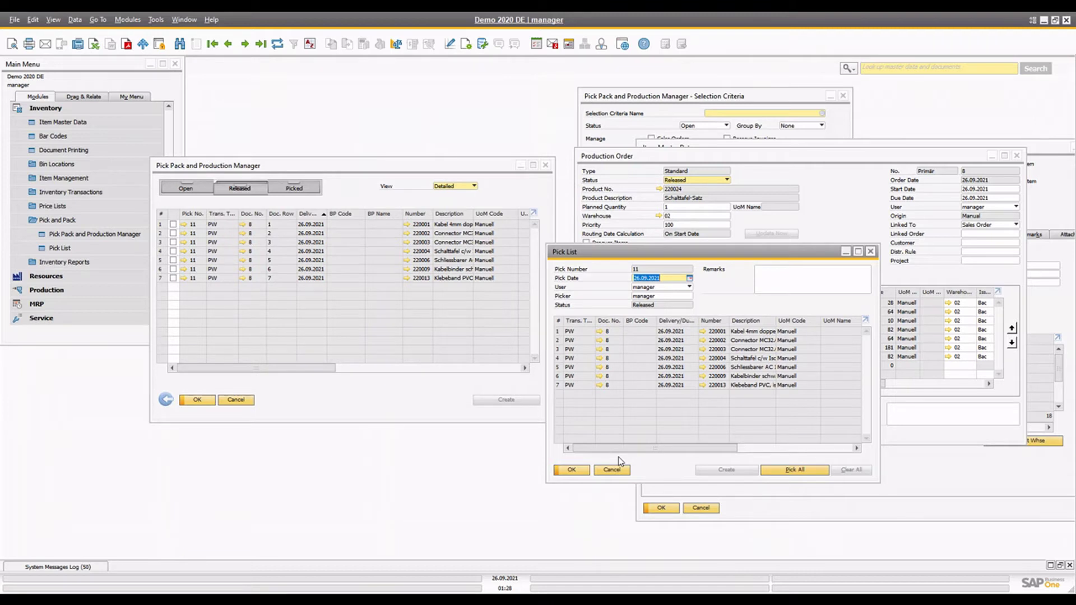
Step: Close pick list 11, tick the released rows, and try then cancel a Receipt from Production
left_click(571, 470)
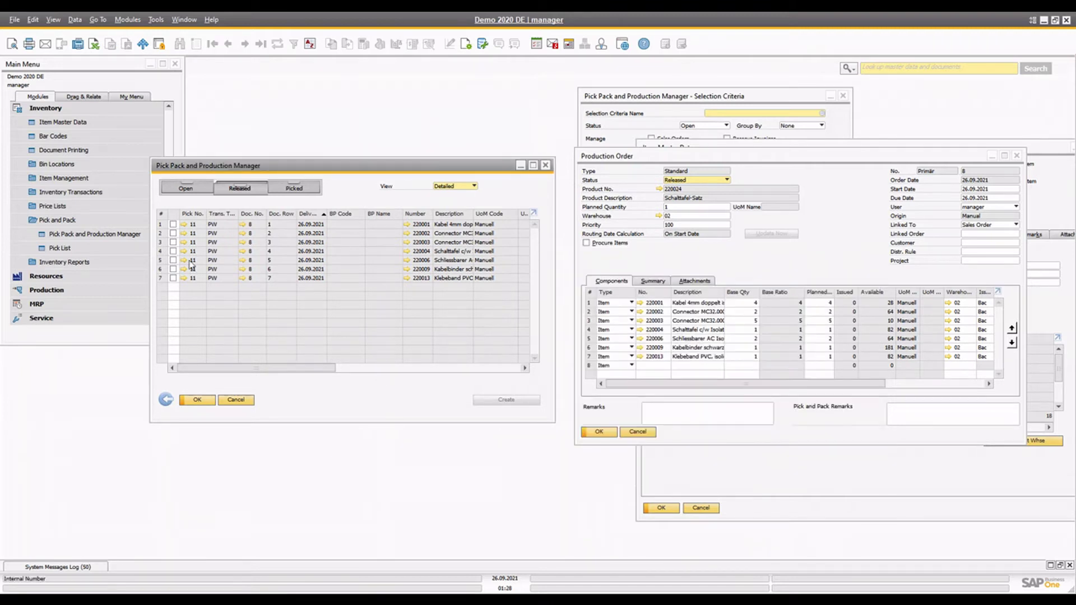
left_click(174, 224)
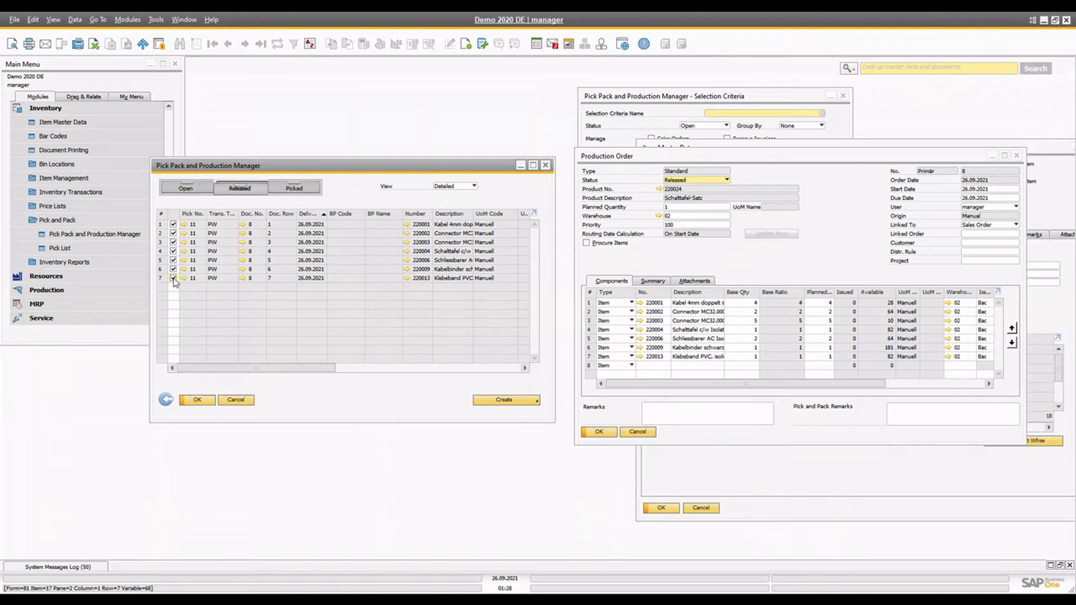
left_click(526, 400)
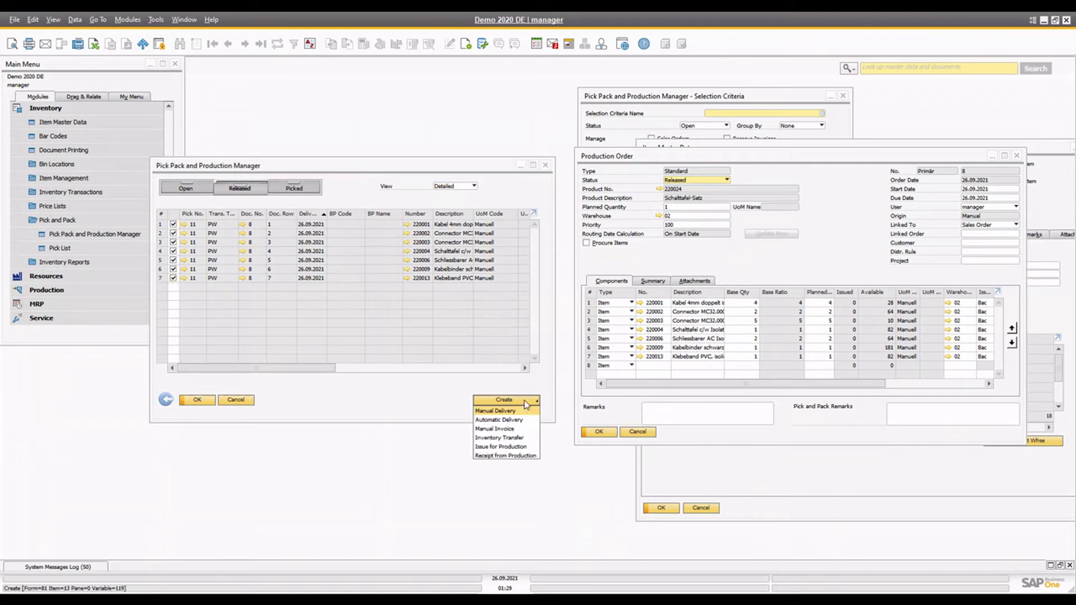
left_click(521, 456)
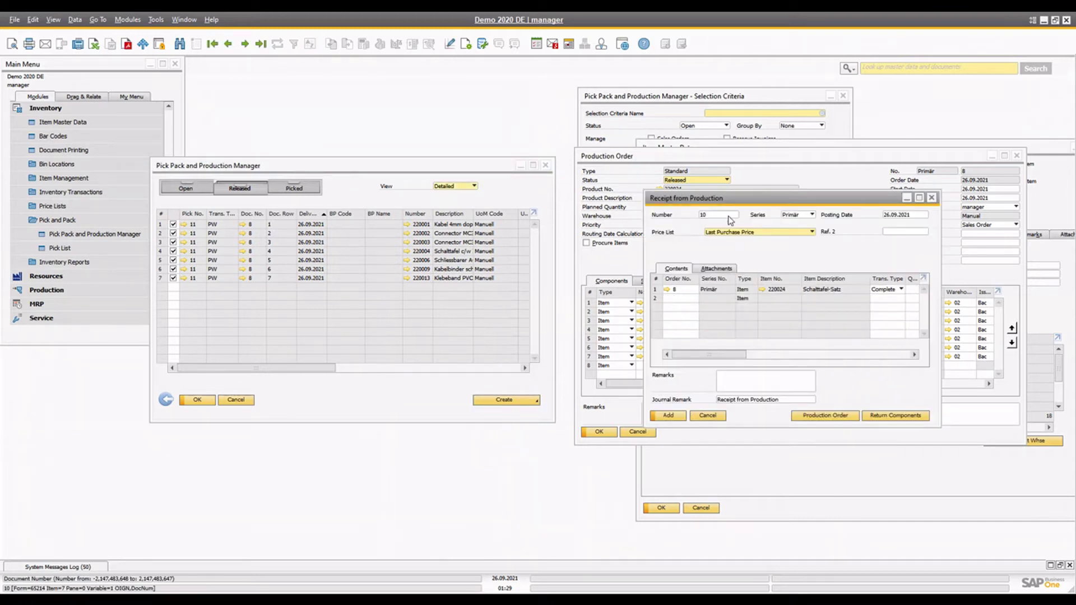
left_click(709, 416)
Step: Cancel a trial Issue for Production, then create Receipt from Production draft 10 for 220024
left_click(526, 399)
left_click(497, 451)
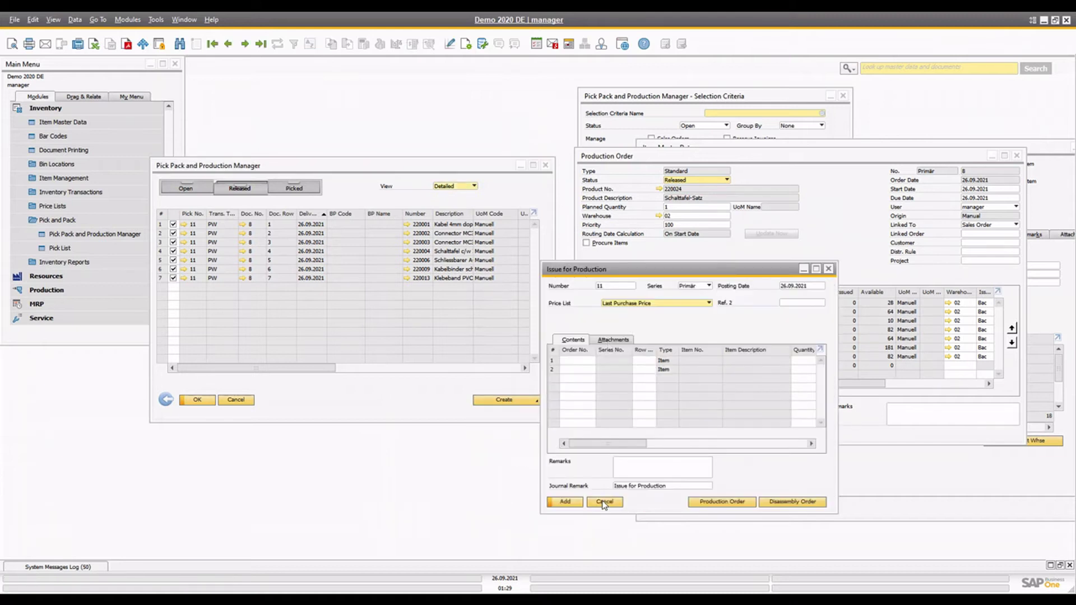
left_click(604, 503)
left_click(507, 400)
left_click(503, 460)
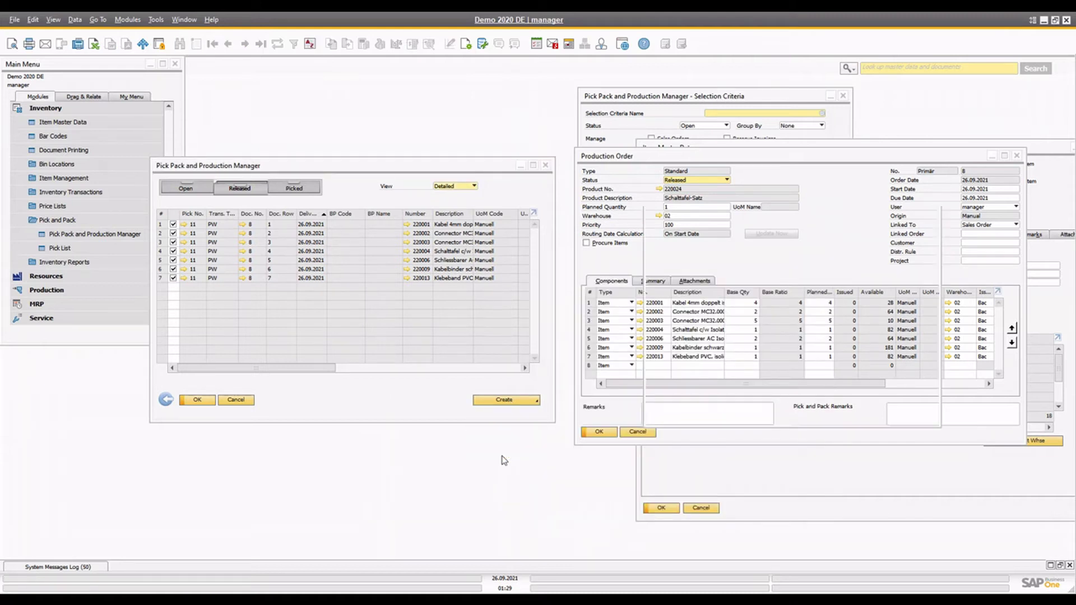
left_click_drag(494, 251, 379, 258)
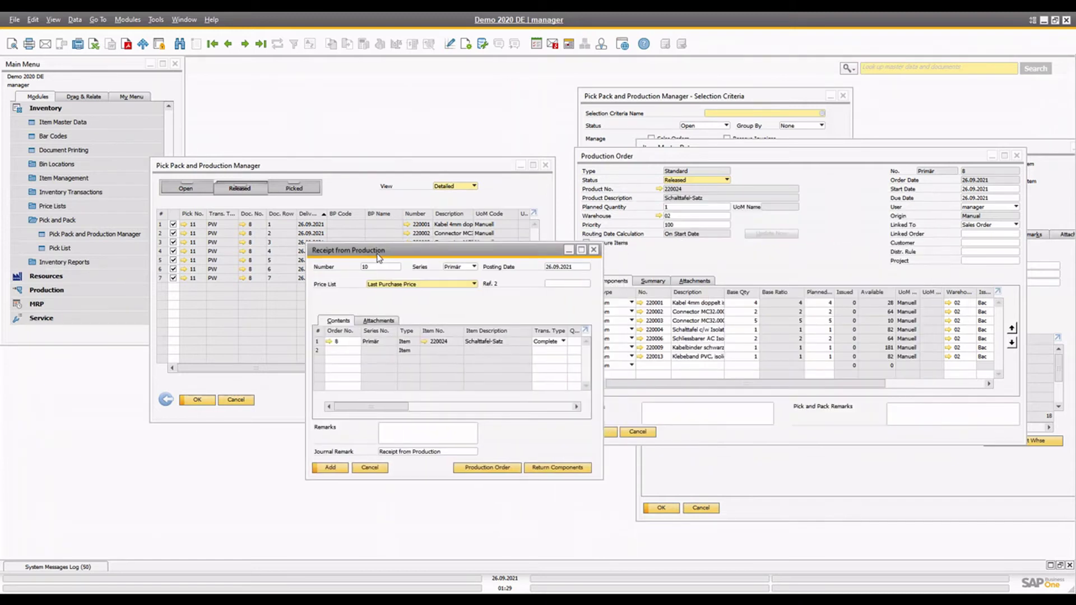
Step: Open component 220001's item master data and view its per-warehouse stock
left_click(687, 304)
left_click(639, 303)
left_click_drag(308, 140, 724, 173)
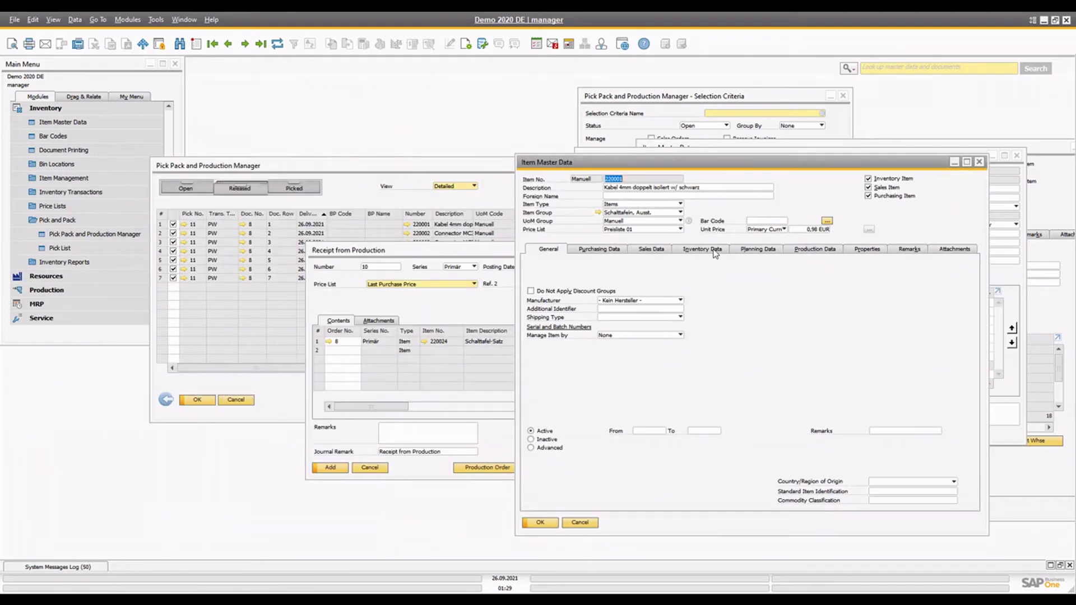
left_click(715, 251)
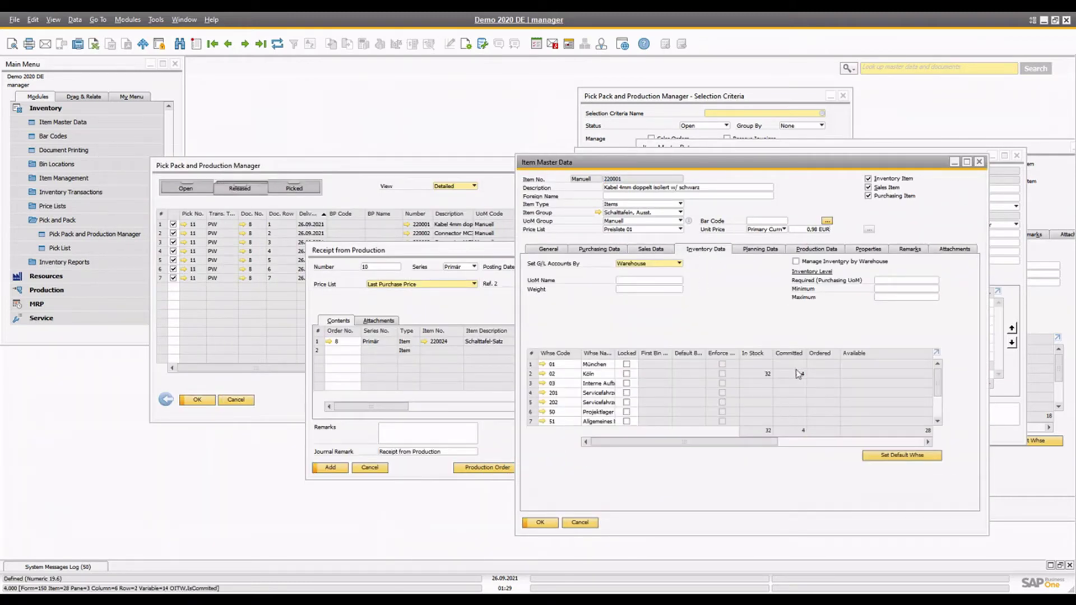
left_click_drag(750, 162, 438, 150)
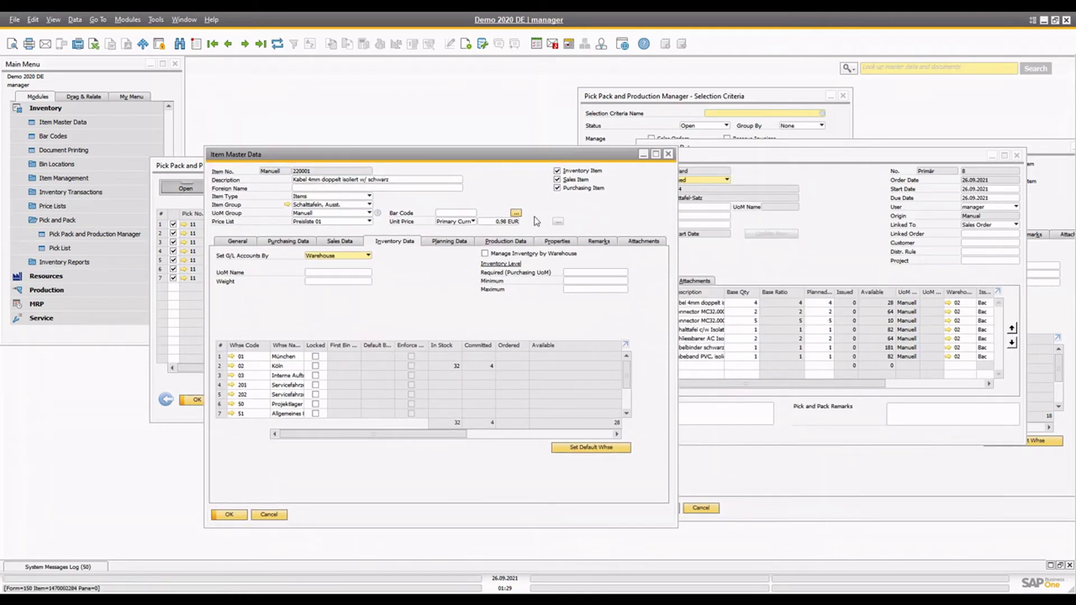
left_click_drag(504, 156, 866, 173)
Step: Add and confirm the receipt from production for one Schalttafel-Satz
left_click(518, 424)
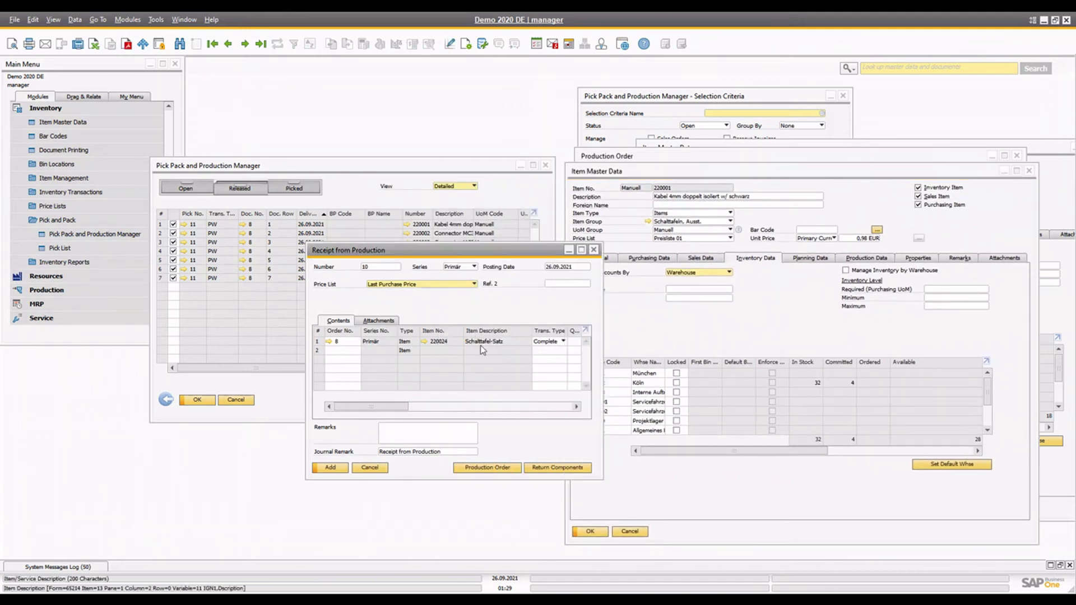
left_click_drag(460, 250, 387, 210)
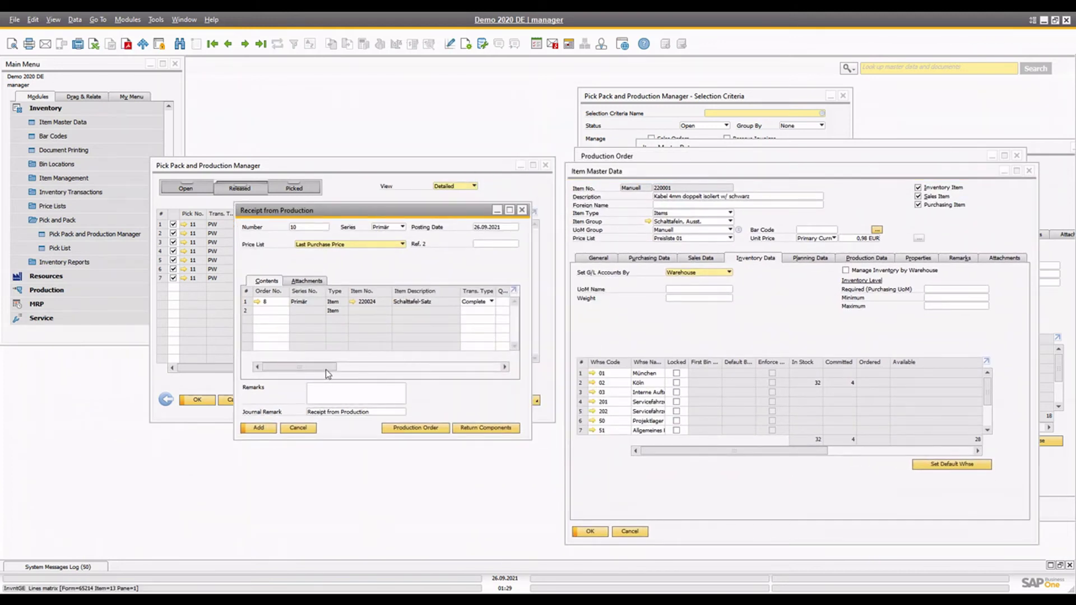
left_click_drag(327, 368, 348, 368)
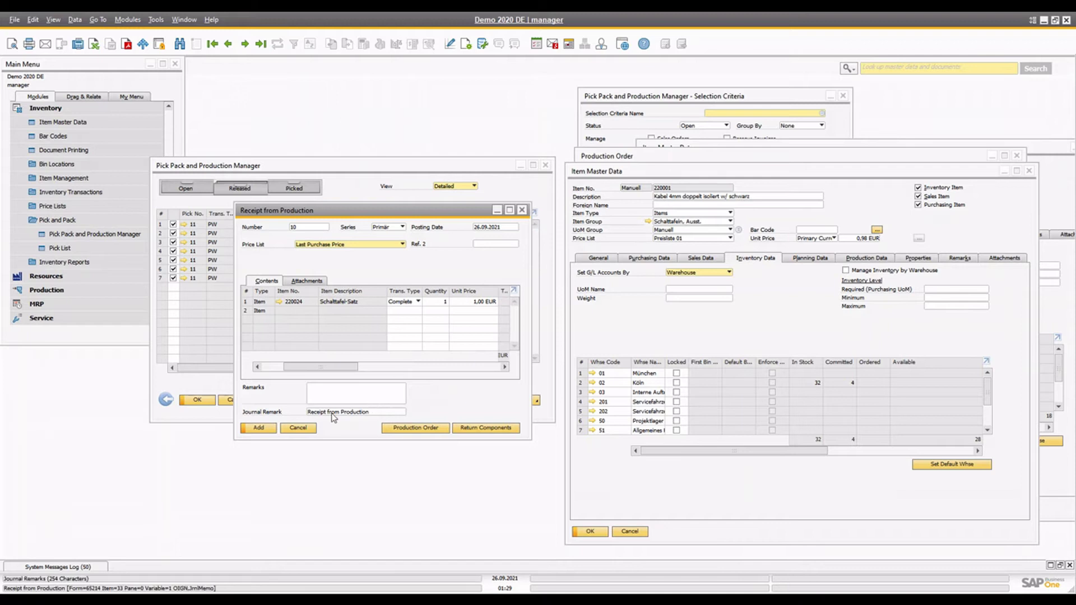
left_click(258, 428)
left_click(426, 312)
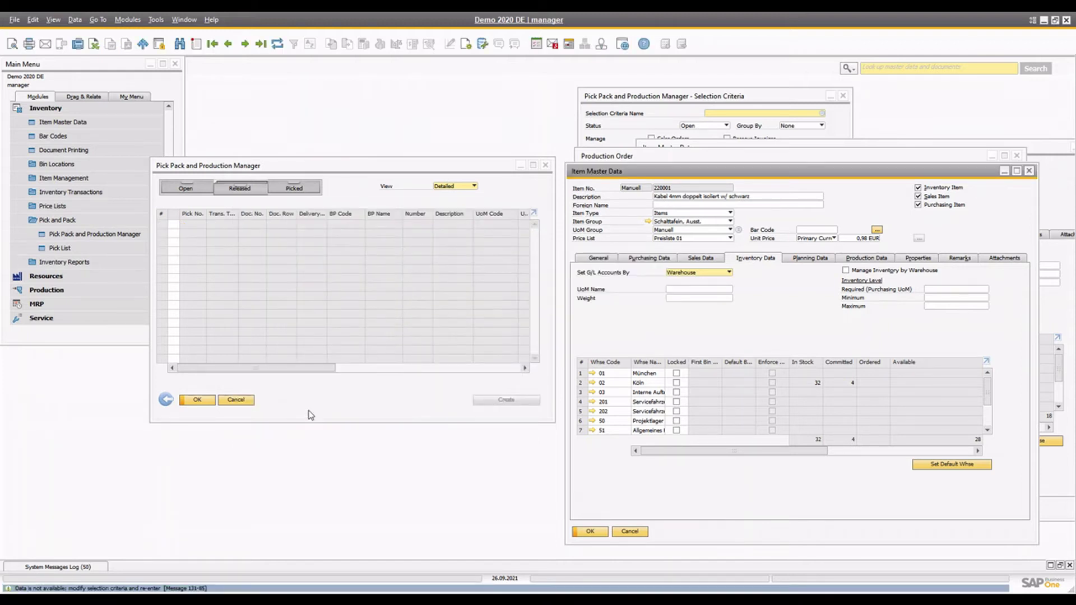
Step: View the picked entries in the Pick Pack and Production Manager and close item 220001
left_click(286, 178)
left_click(291, 189)
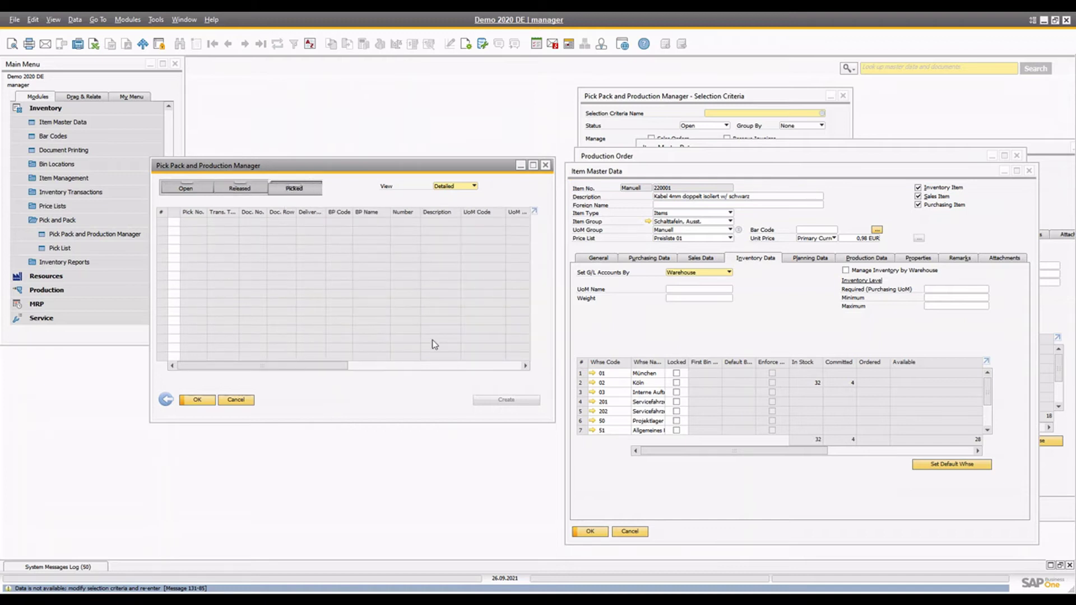
left_click(680, 293)
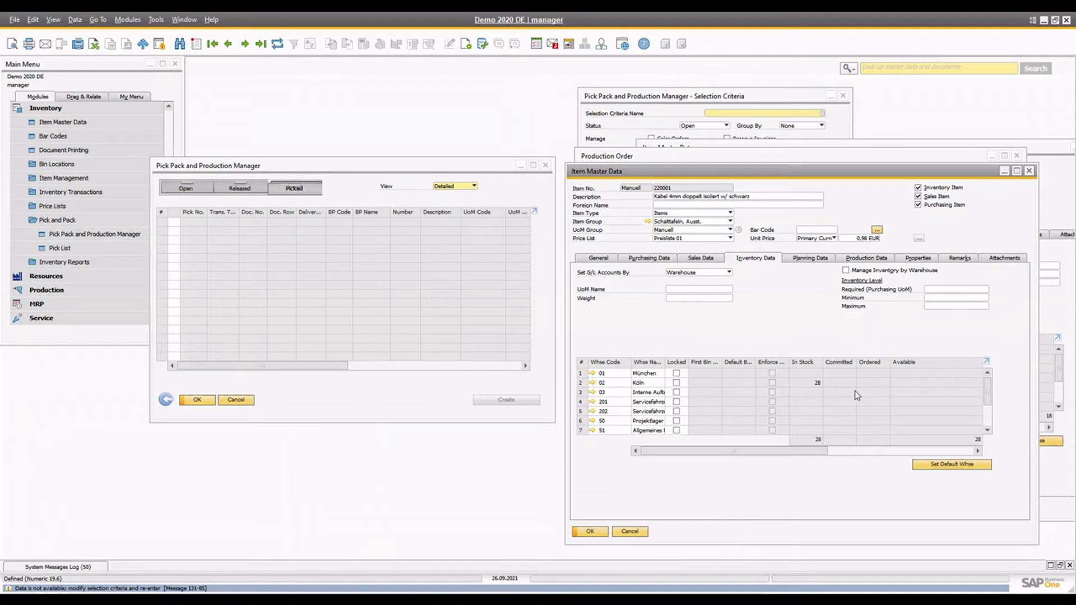
left_click(1028, 171)
Step: Reload item 220024's record to see its updated Köln stock, then close it
left_click(659, 189)
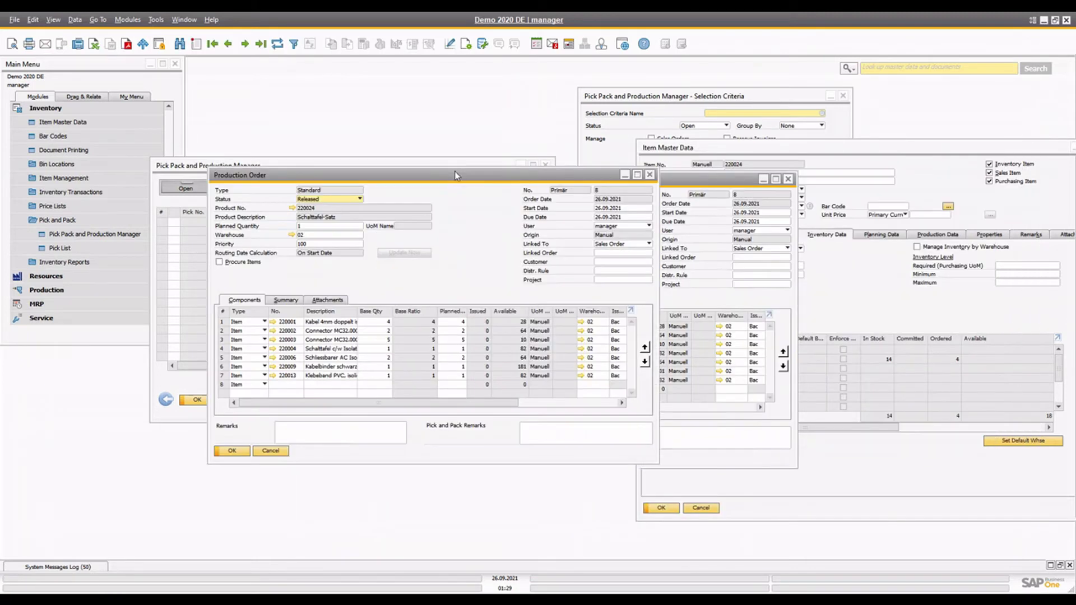
left_click(718, 161)
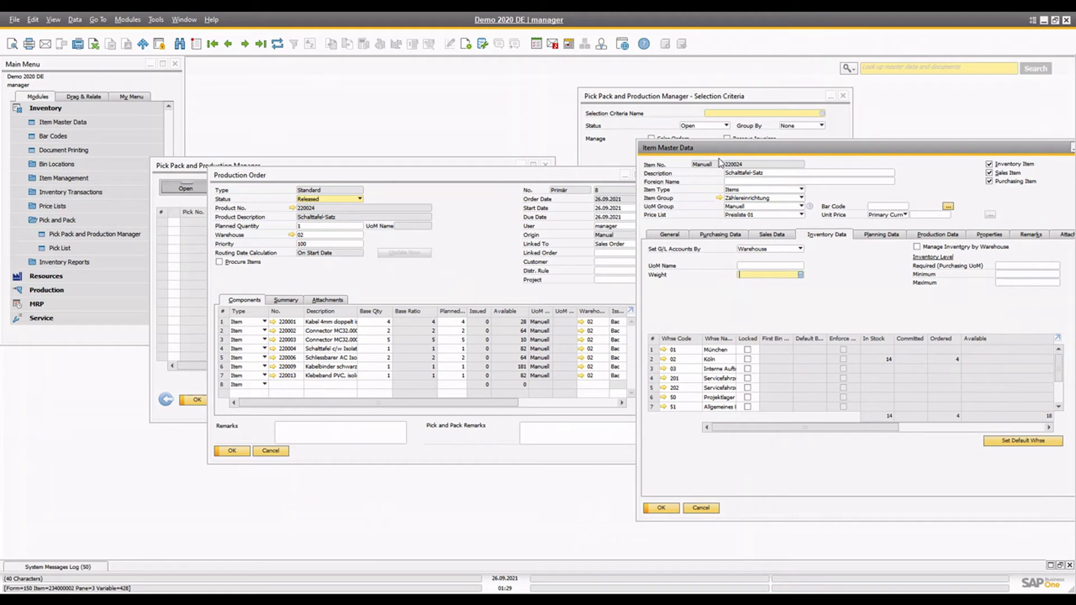
left_click(278, 46)
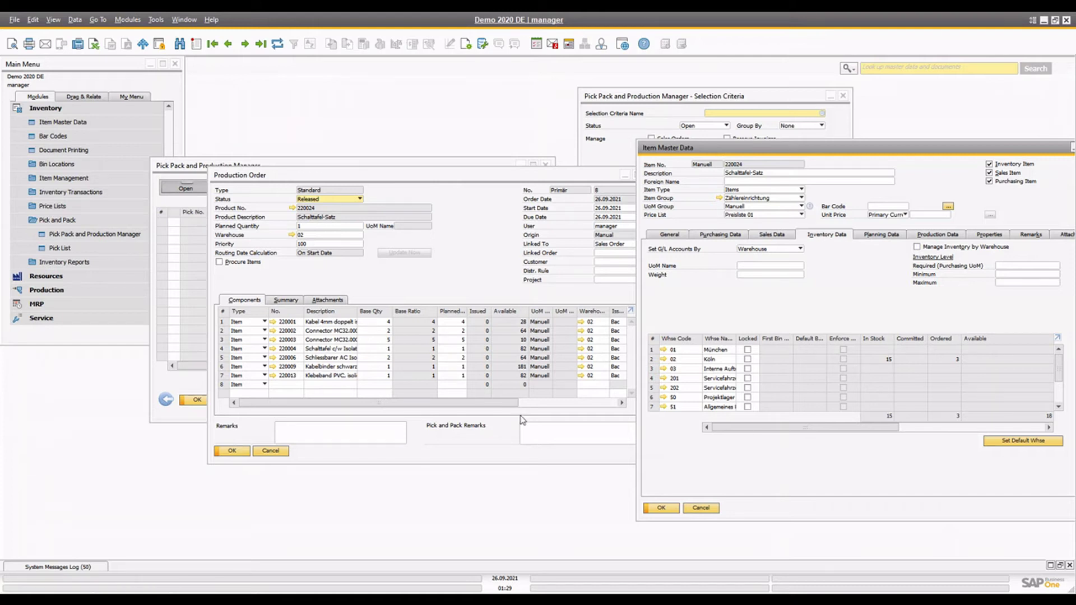
key("Escape")
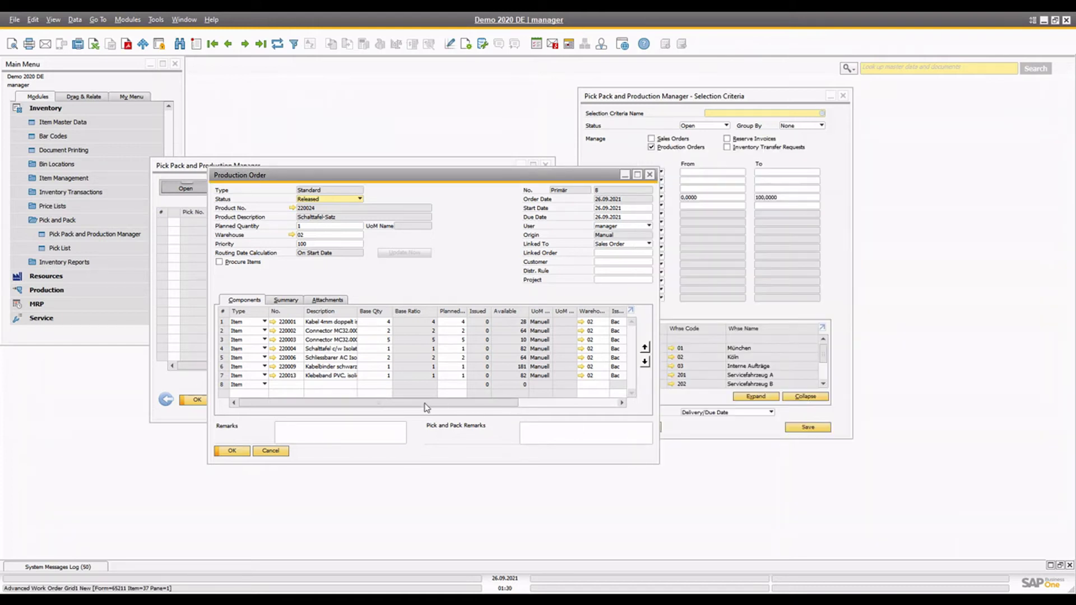
Step: Refresh production order 8 and duplicate it, linking the copy to the original order
left_click(261, 45)
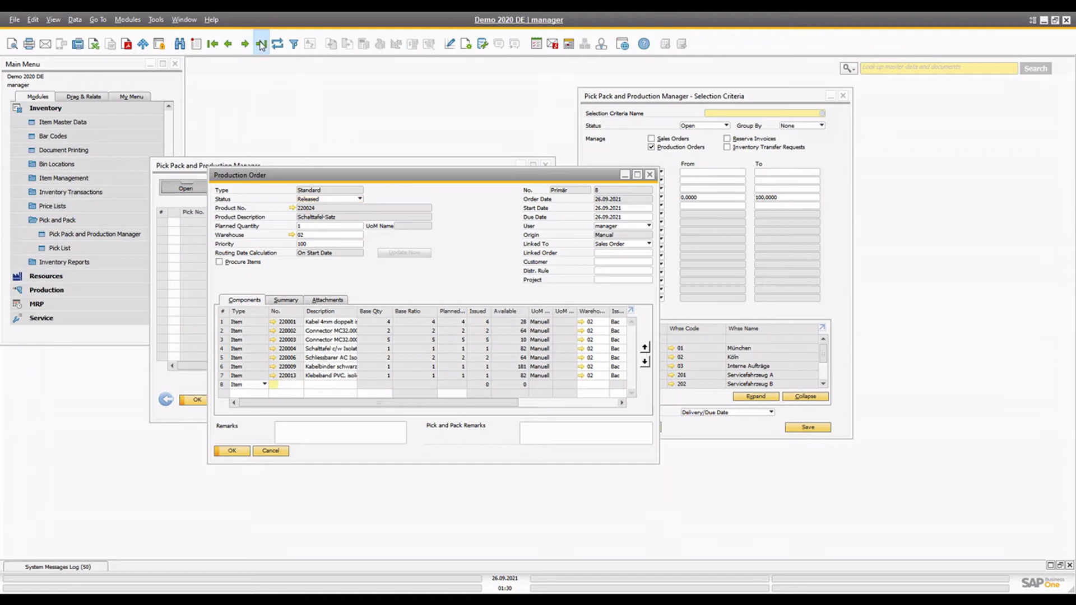
right_click(487, 276)
left_click(523, 292)
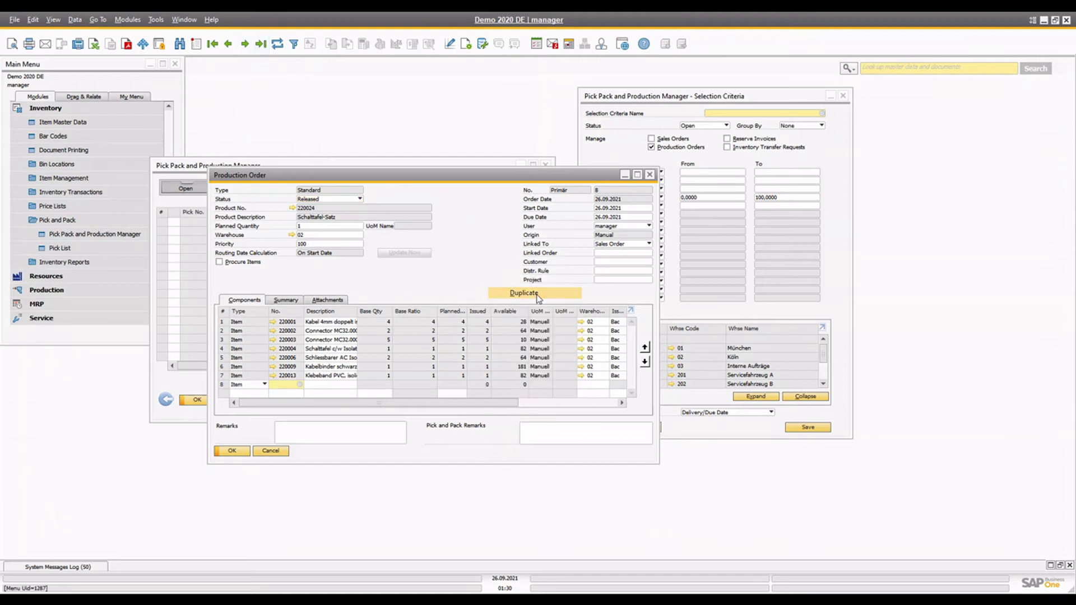
left_click(436, 330)
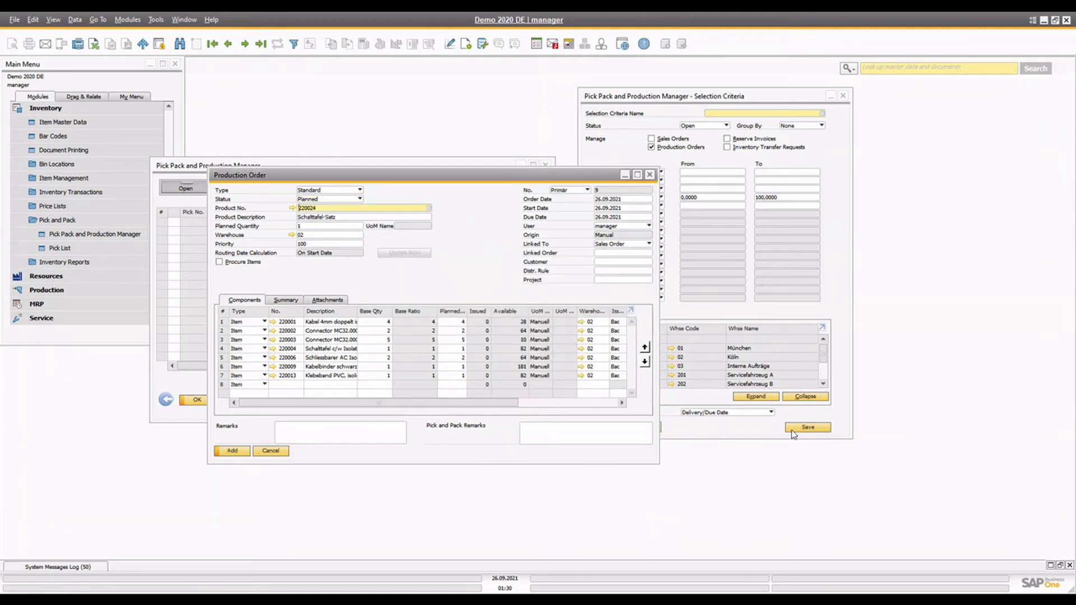
left_click(540, 403)
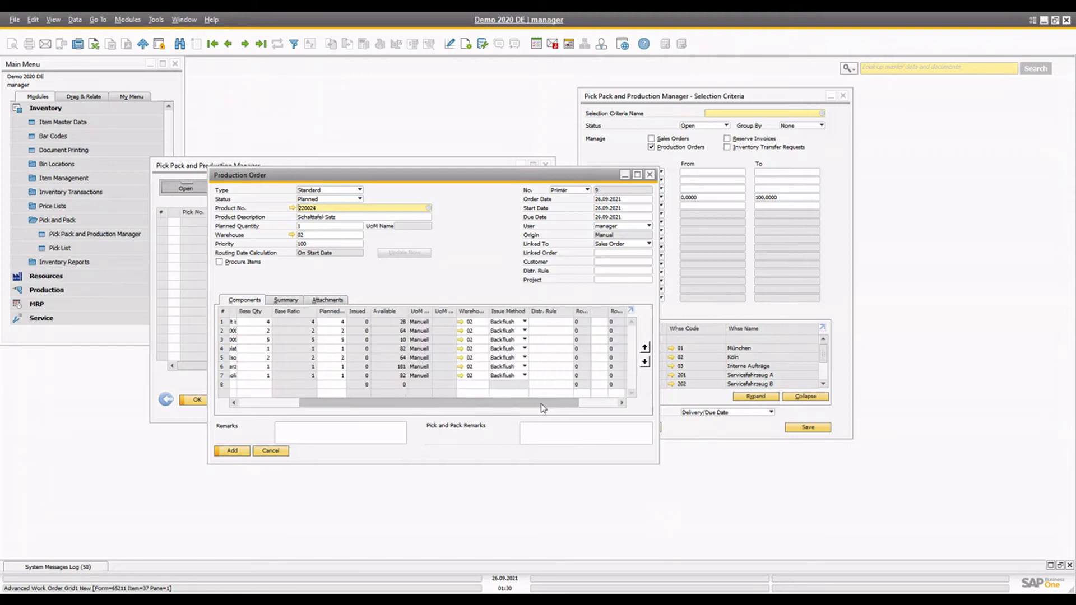
Step: Set all seven component rows' issue method to Manual and add planned order 9
left_click(525, 322)
left_click(511, 336)
left_click(510, 330)
left_click(507, 344)
left_click(510, 339)
left_click(505, 352)
left_click(503, 349)
left_click(498, 363)
left_click(499, 358)
left_click(498, 367)
left_click(498, 366)
left_click(499, 376)
left_click(498, 375)
left_click(498, 384)
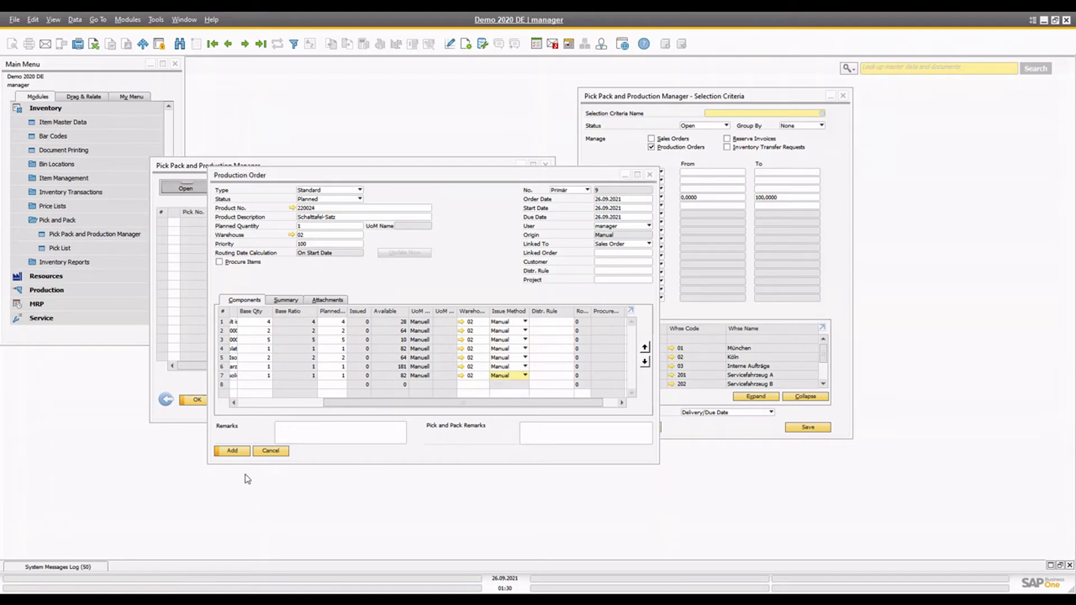
left_click(234, 451)
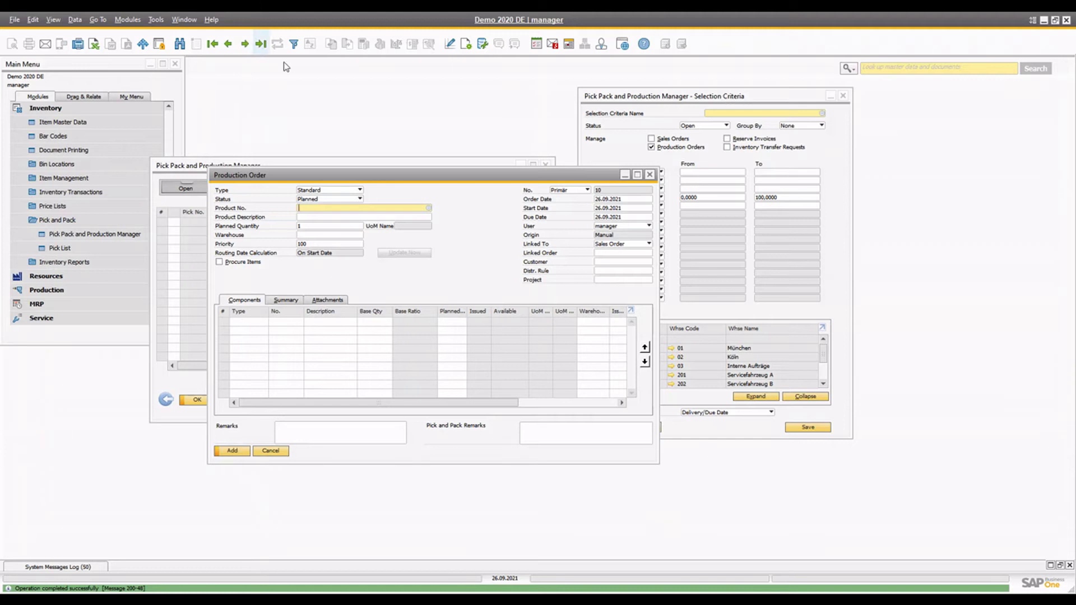
Step: Set production order 9's status to Released and update it
left_click(257, 45)
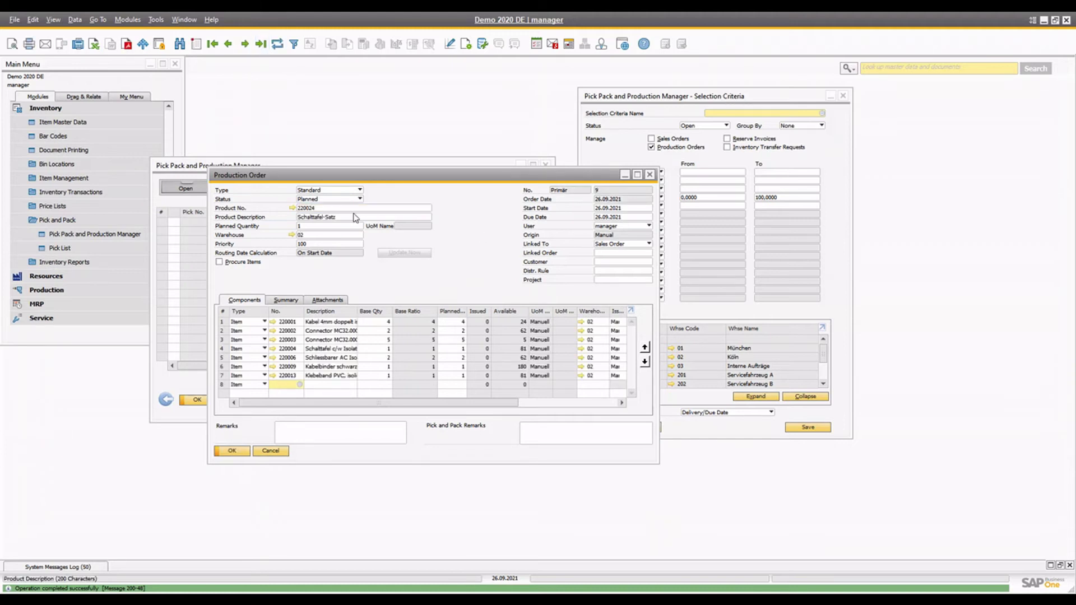
left_click(329, 198)
left_click(319, 212)
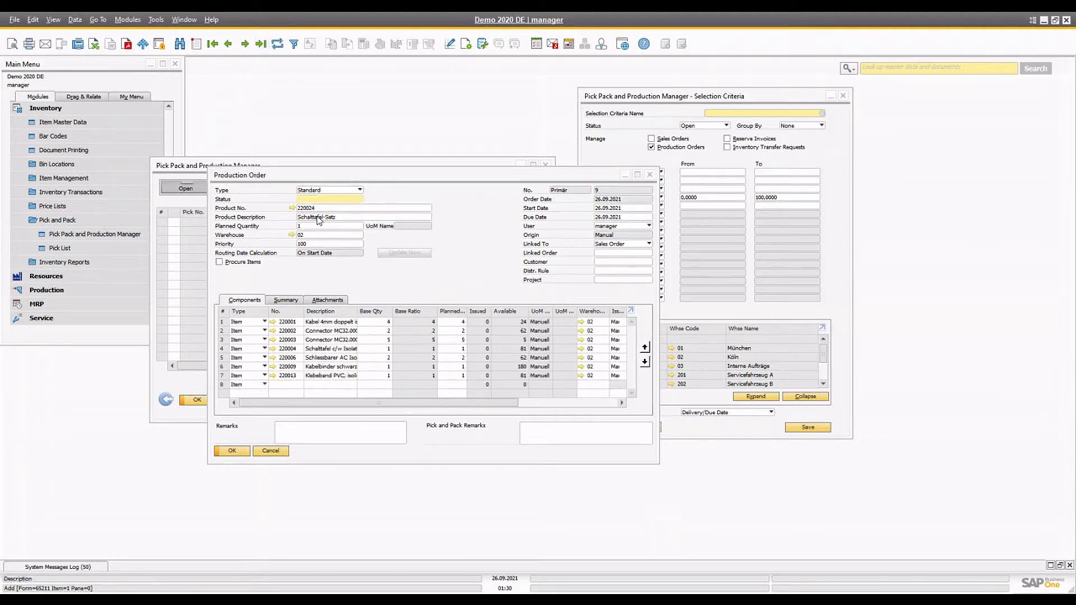
left_click(234, 450)
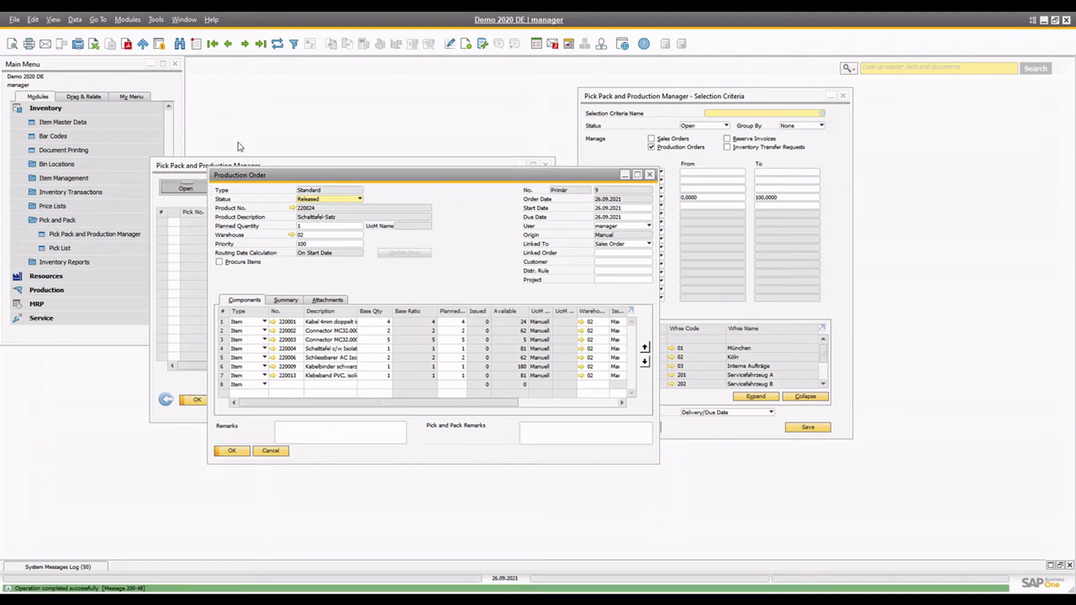
Step: View component 220001's Köln stock: 28 in stock and 4 committed
left_click(259, 44)
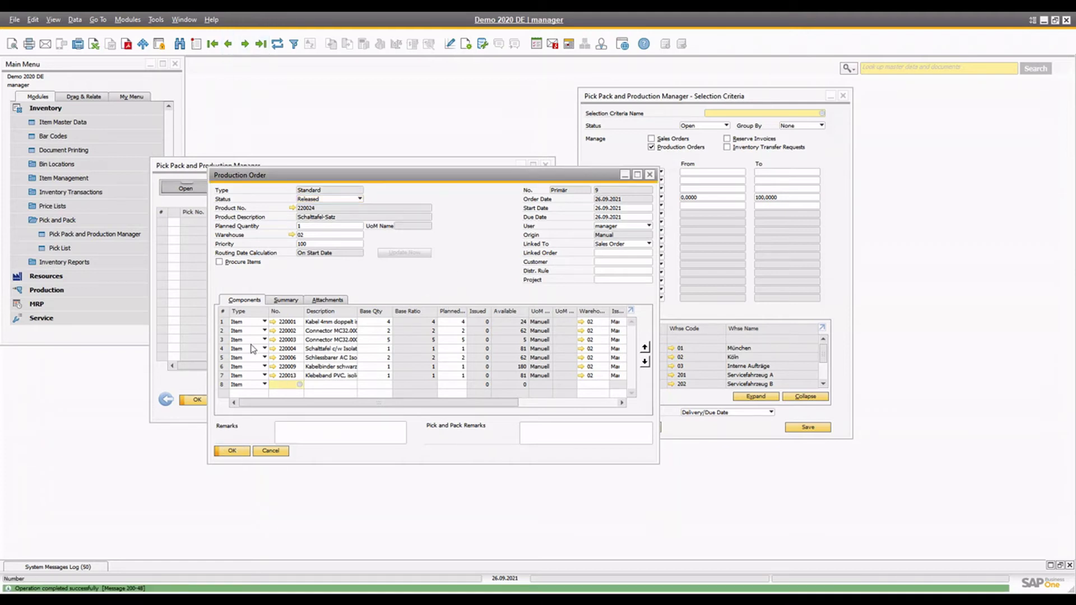
left_click(271, 322)
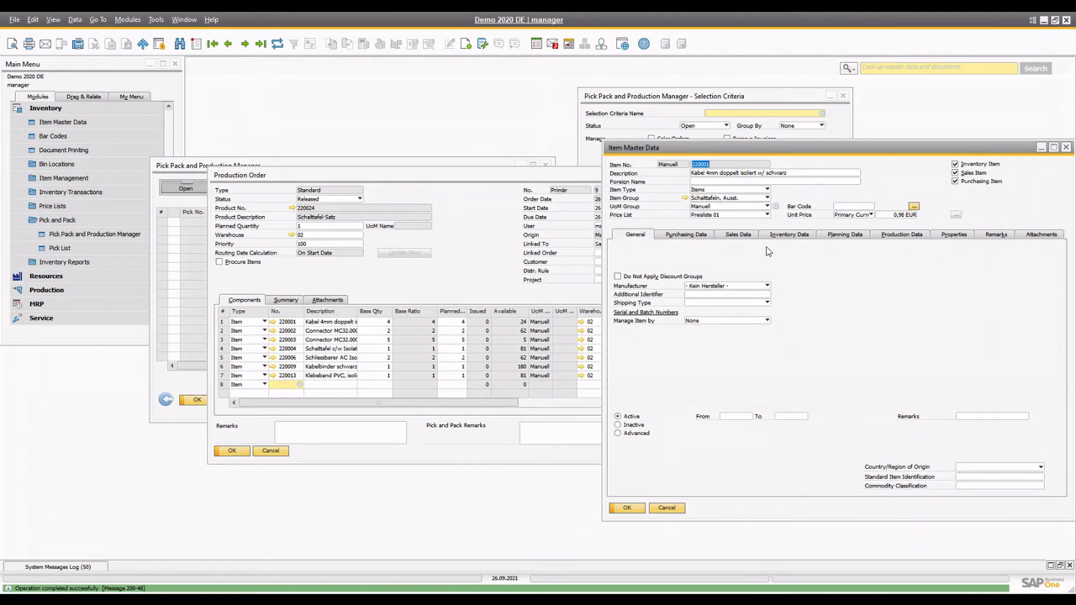
left_click(793, 235)
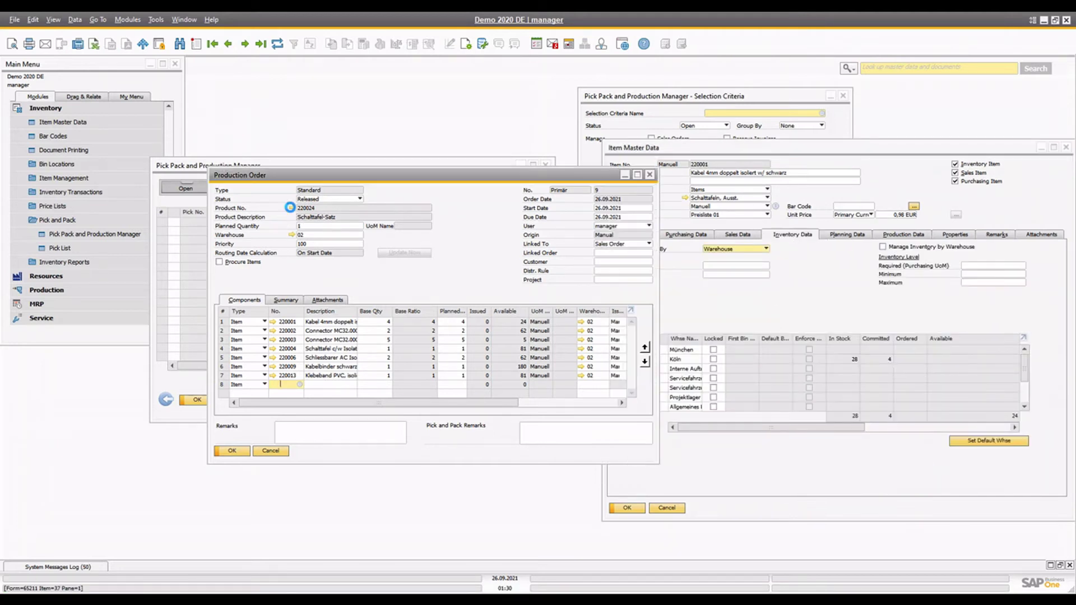
Step: Review item 220024's bill of materials and item record, close the BOM, and return to the Pick Pack and Production Manager
left_click(291, 207)
left_click(254, 246)
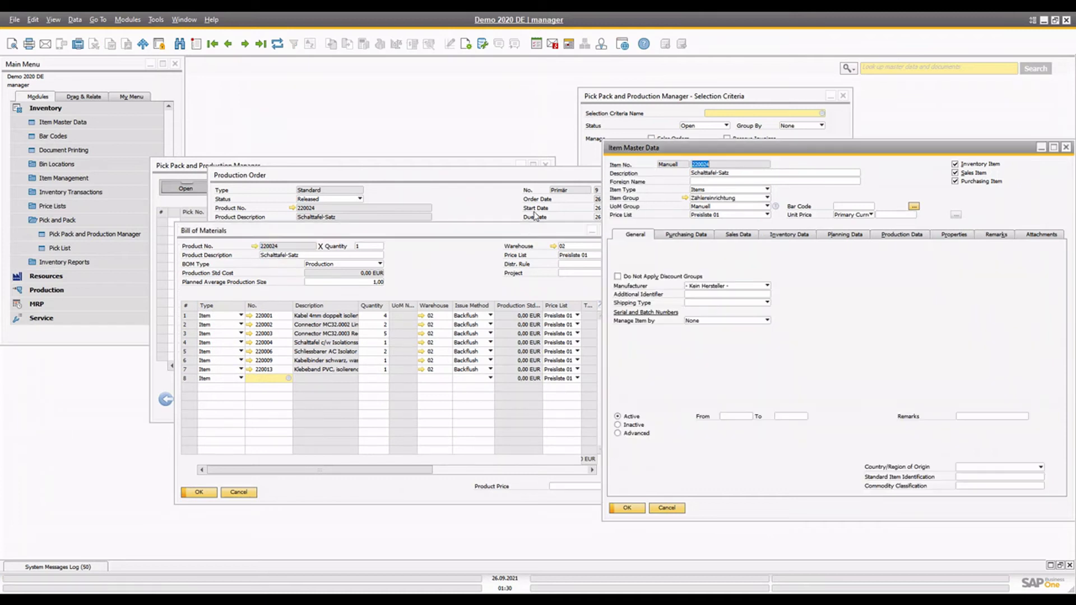
left_click(595, 238)
left_click(617, 230)
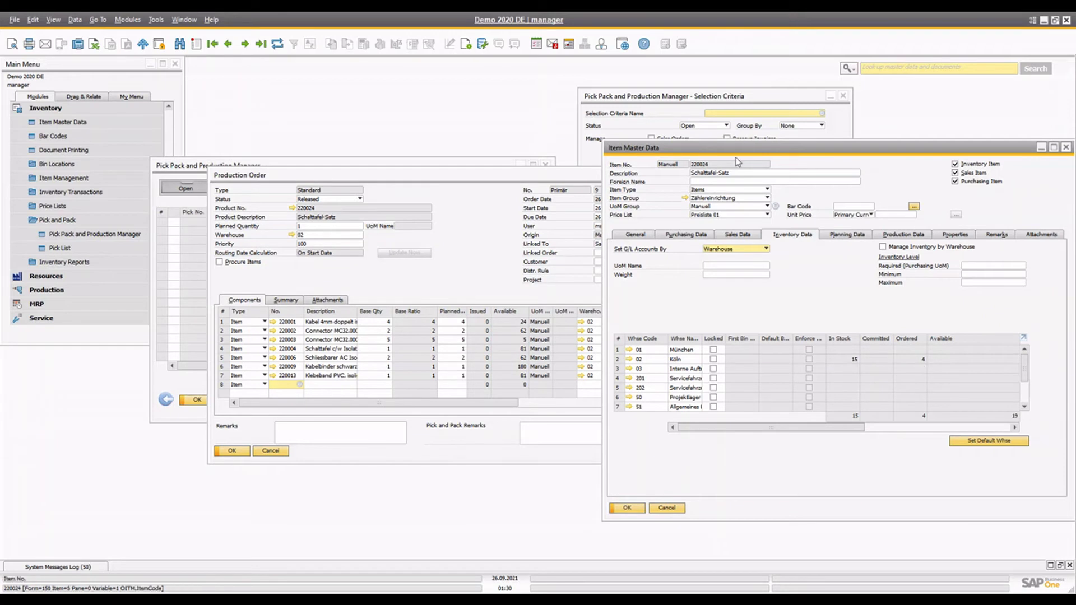
left_click(487, 183)
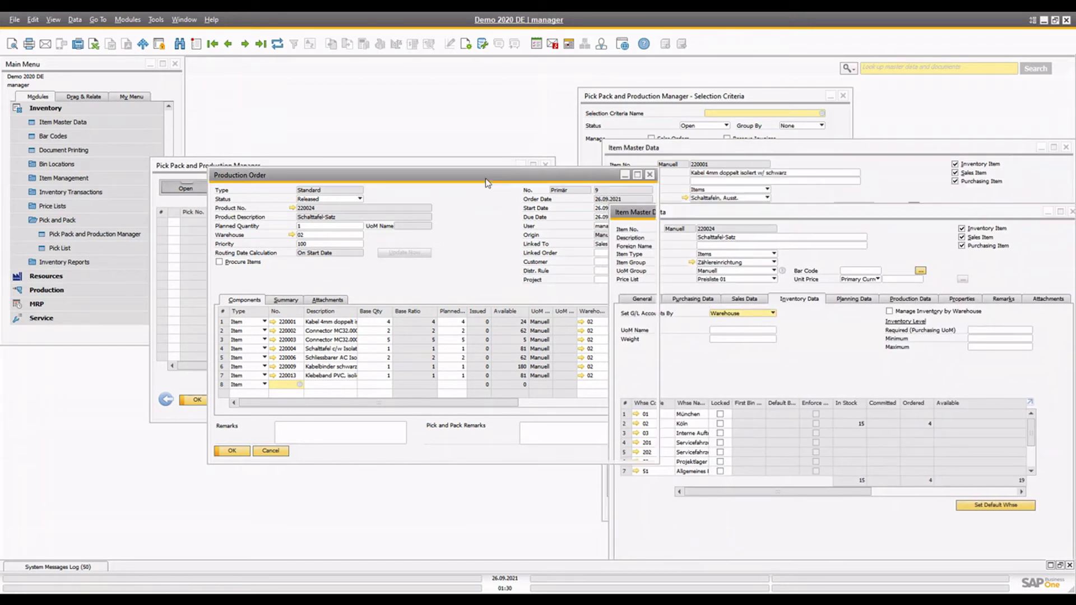
left_click(178, 171)
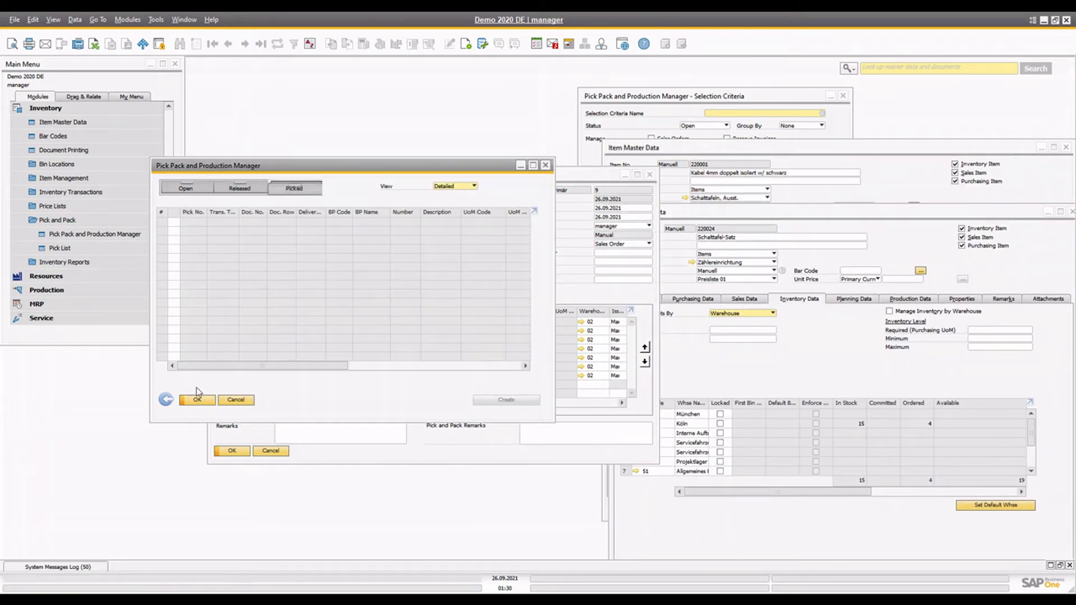
Step: Reopen the Pick Pack and Production Manager listing order 9's seven open production lines
key("Escape")
left_click(65, 235)
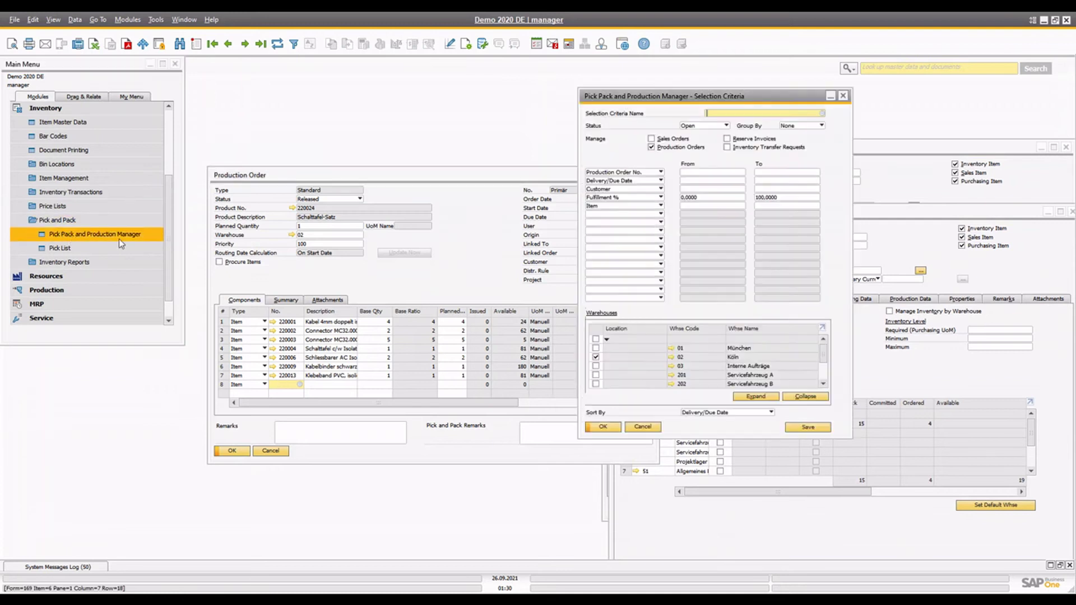
left_click(601, 428)
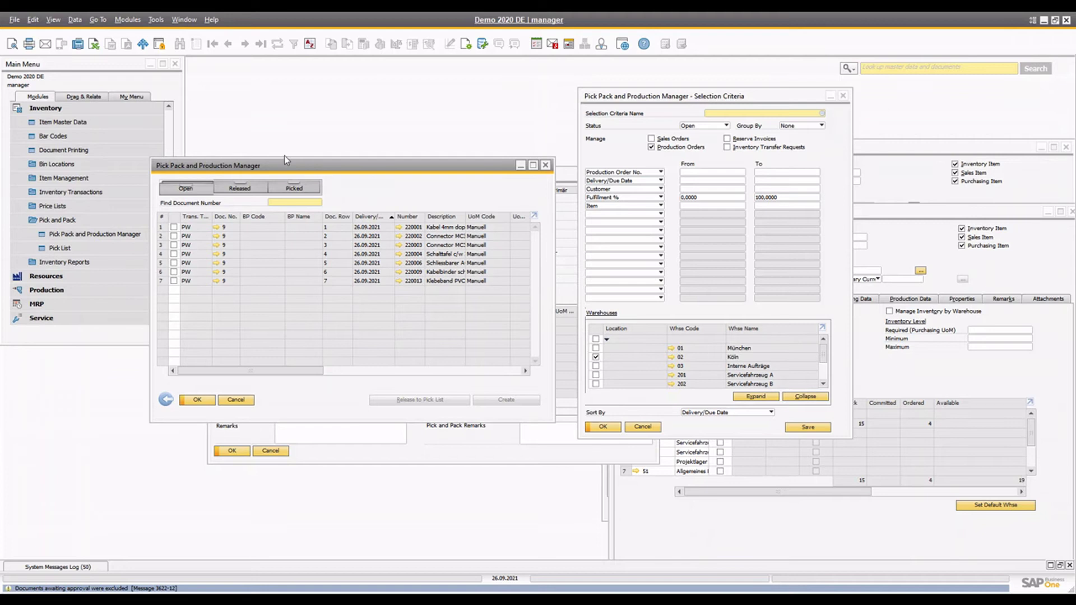
left_click_drag(269, 173, 366, 185)
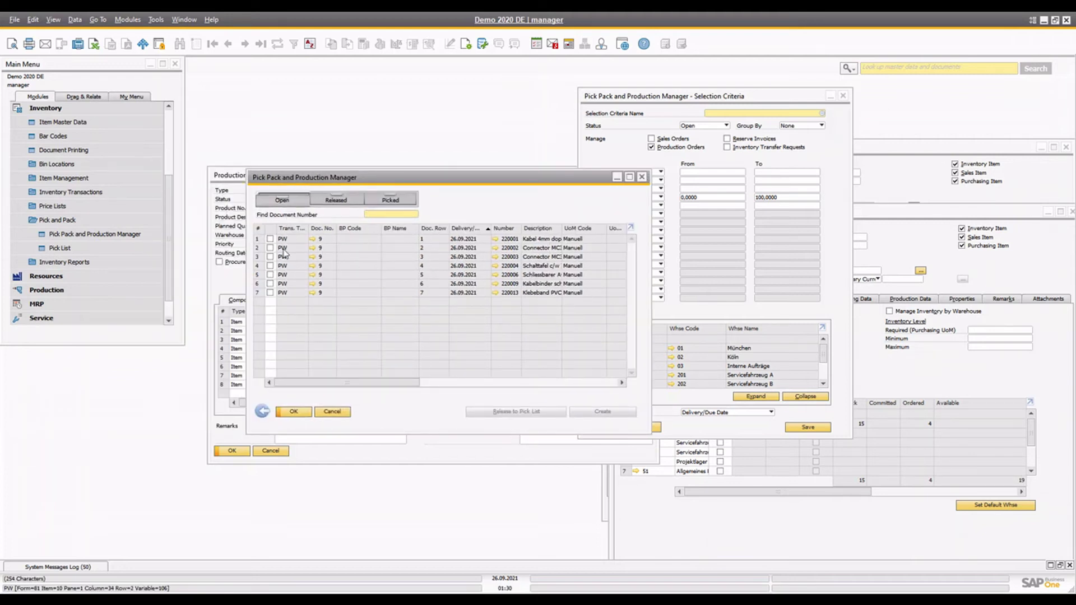
Step: Select all seven component lines and release them to a pick list
left_click(270, 239)
left_click(270, 293, "shift")
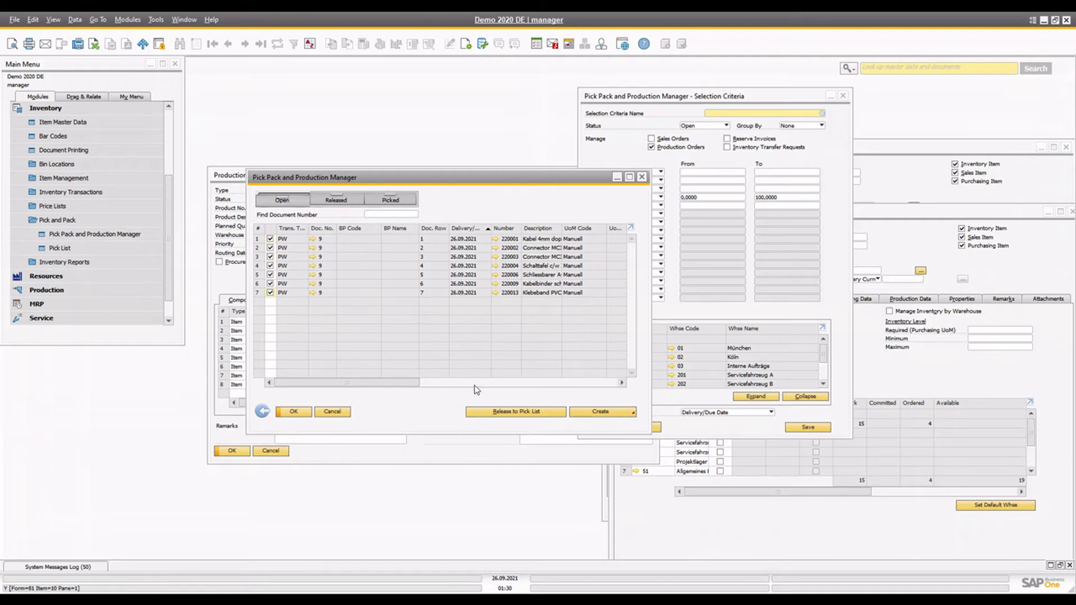
left_click(513, 413)
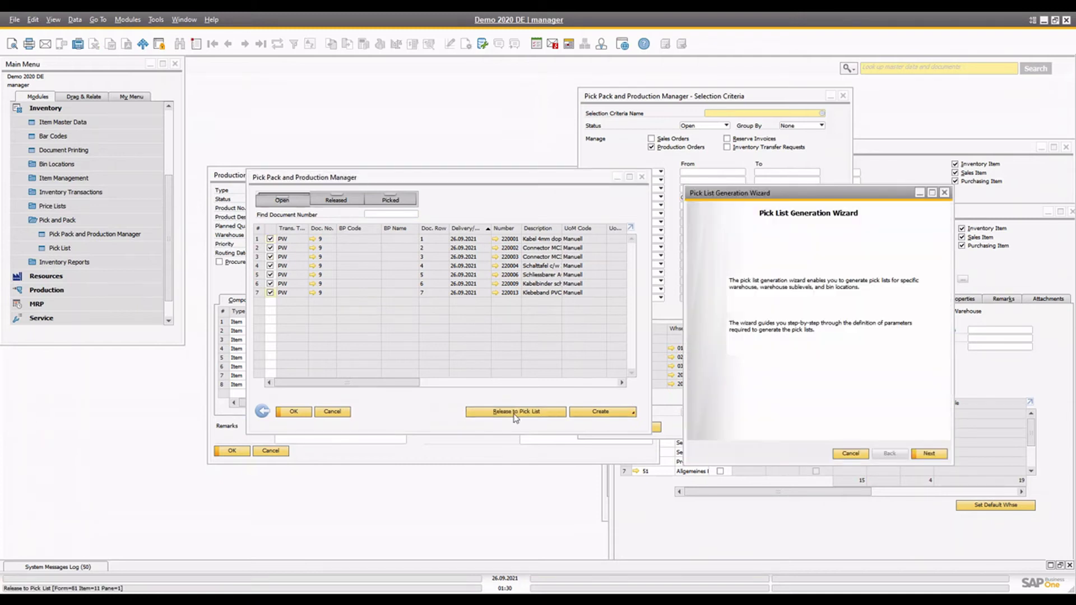
Step: Run the Pick List Generation Wizard to generate pick list 12 for order 9
left_click(929, 454)
left_click(929, 453)
left_click(929, 454)
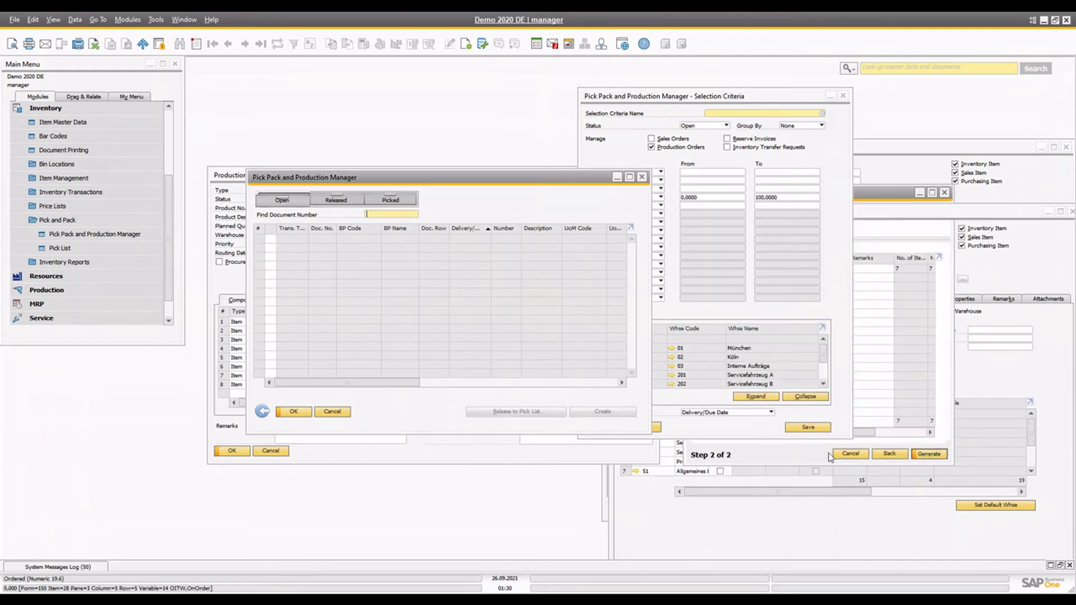
Step: Create an Issue for Production from all seven released pick rows
left_click(336, 200)
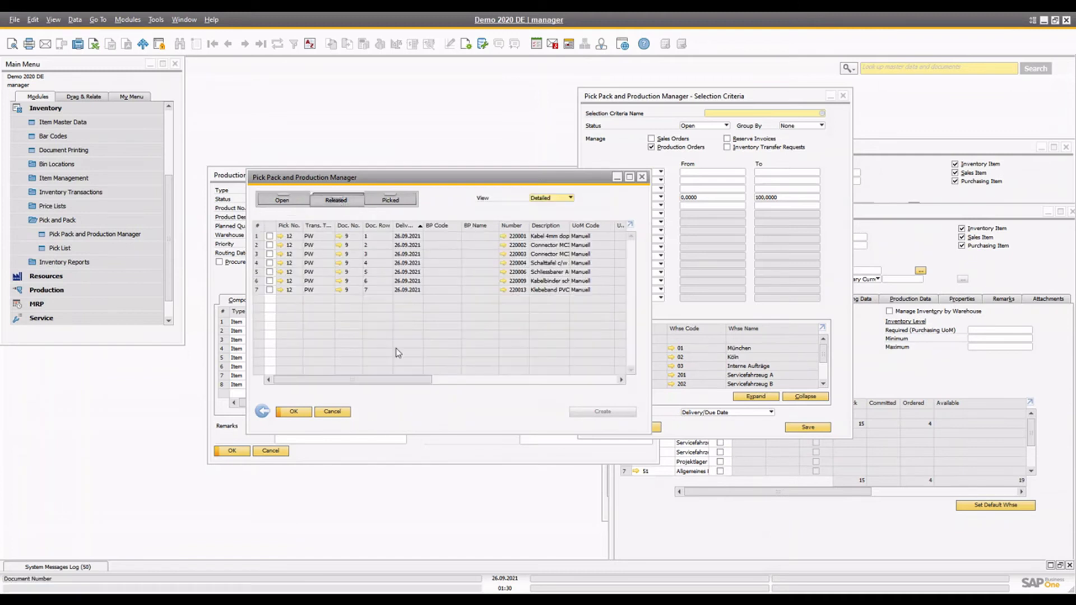
left_click(269, 244)
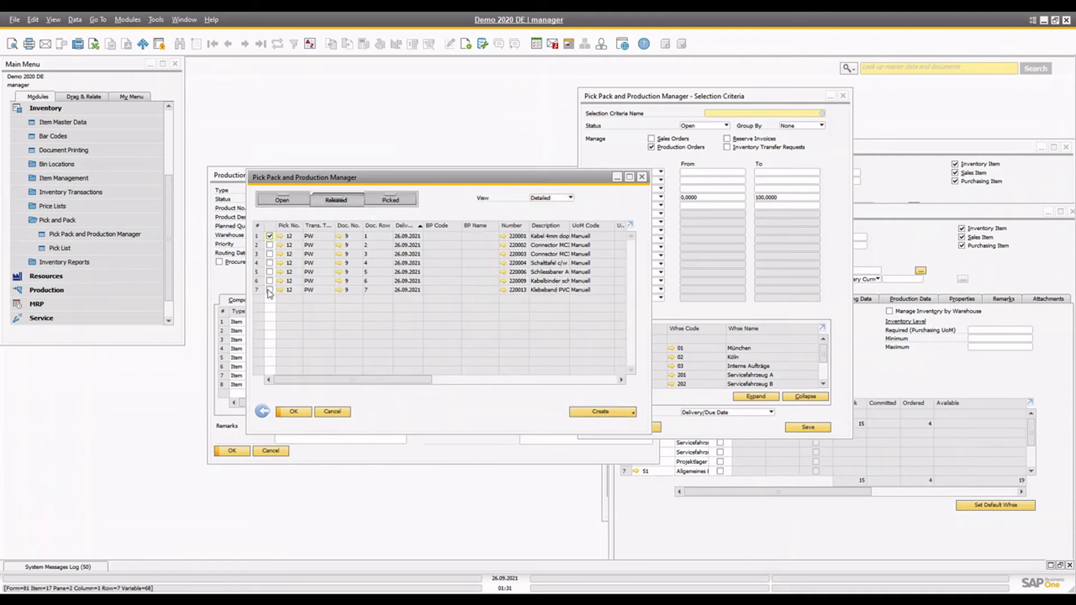
left_click(620, 413)
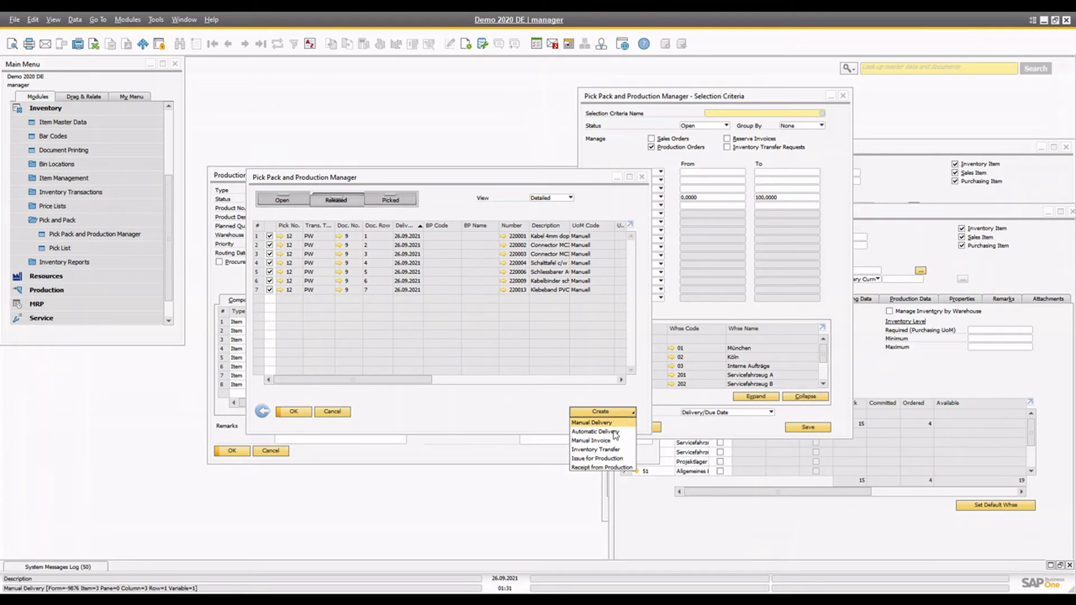
left_click(597, 459)
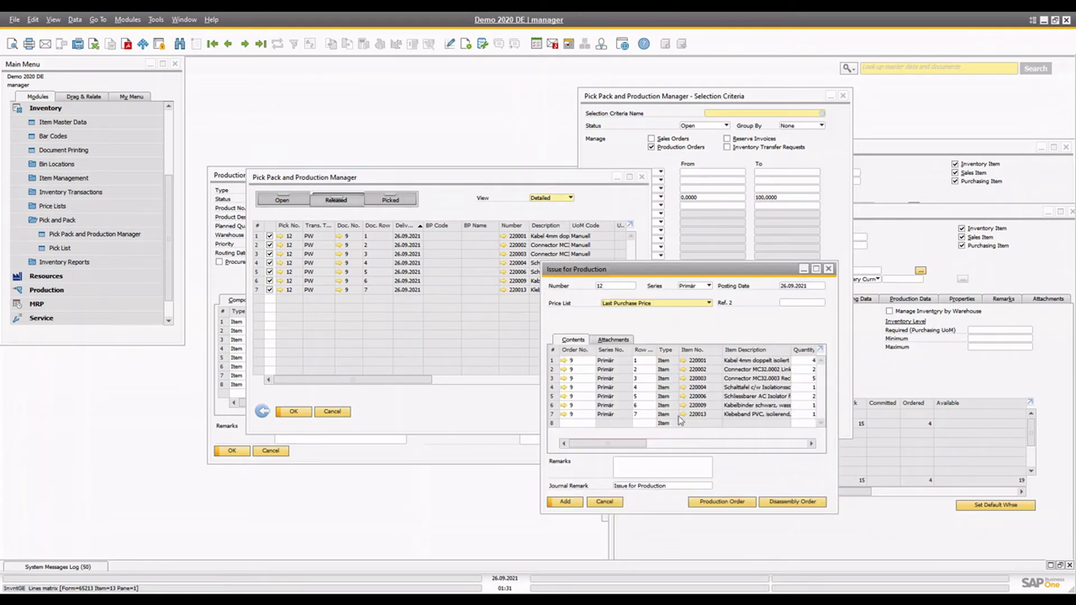
Step: Reposition the Issue for Production draft and attempt to add it, backing out of the confirmation
left_click_drag(670, 268, 454, 239)
mouse_move(401, 416)
left_mouse_down()
mouse_move(442, 416)
mouse_move(393, 416)
left_mouse_up()
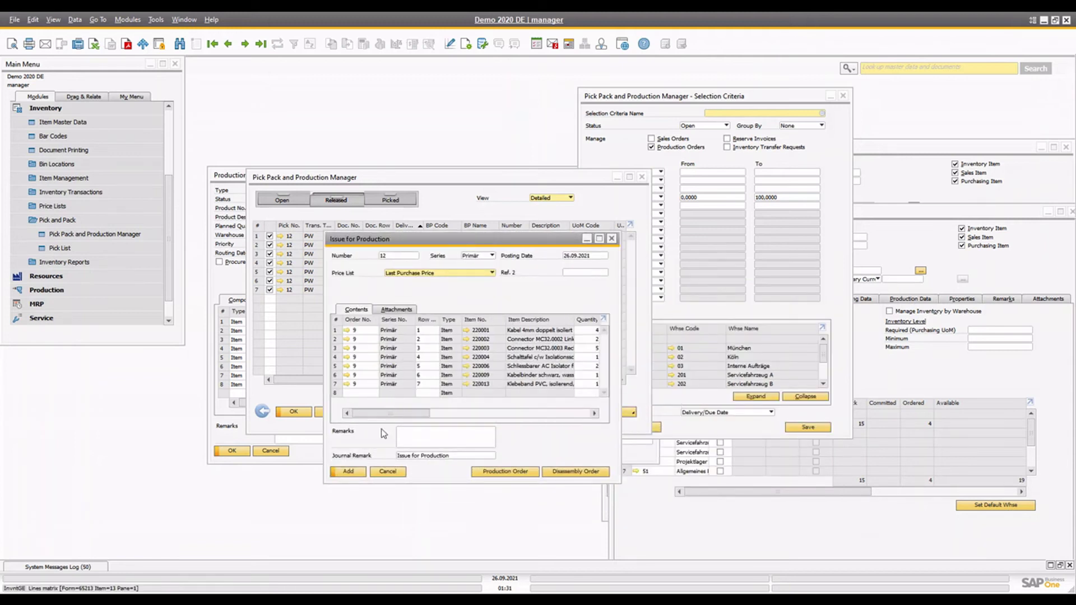
left_click(347, 472)
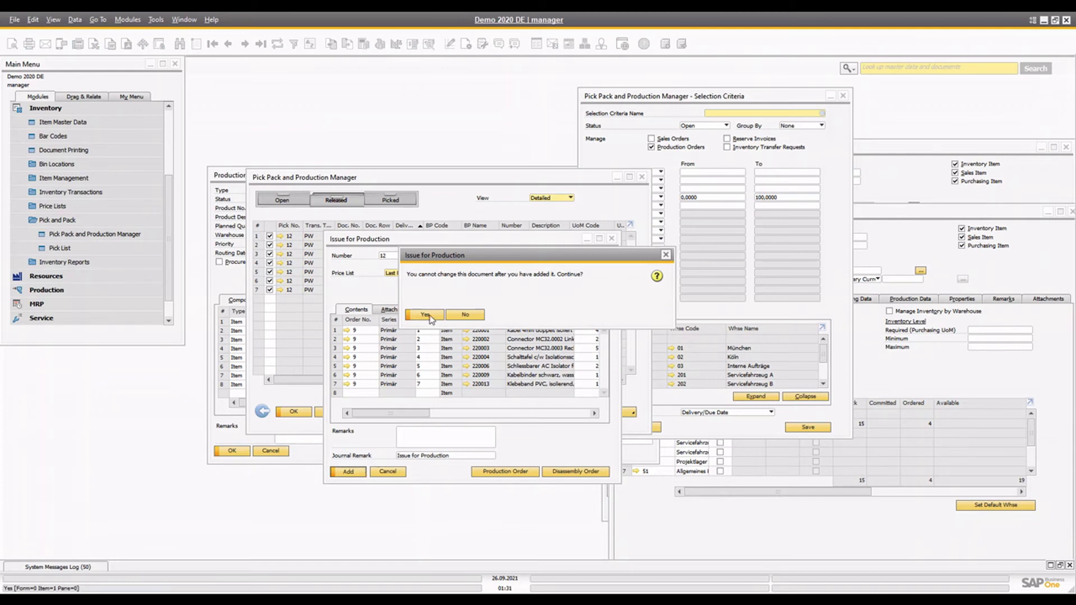
left_click(479, 317)
Step: Review pick list 12, close it unchanged, then add the Issue for Production
left_click(280, 236)
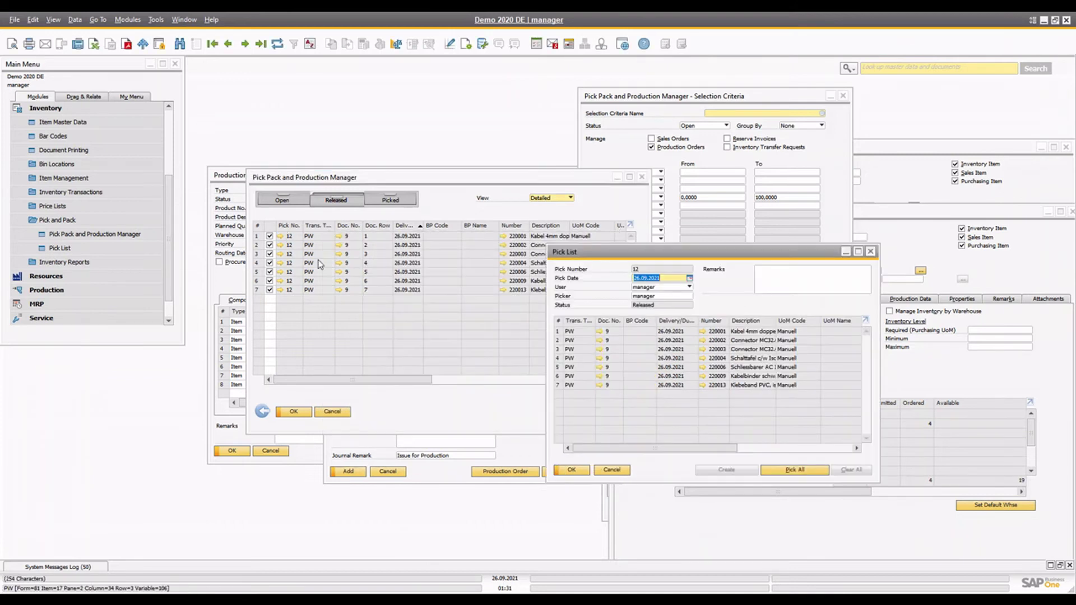
left_click(816, 448)
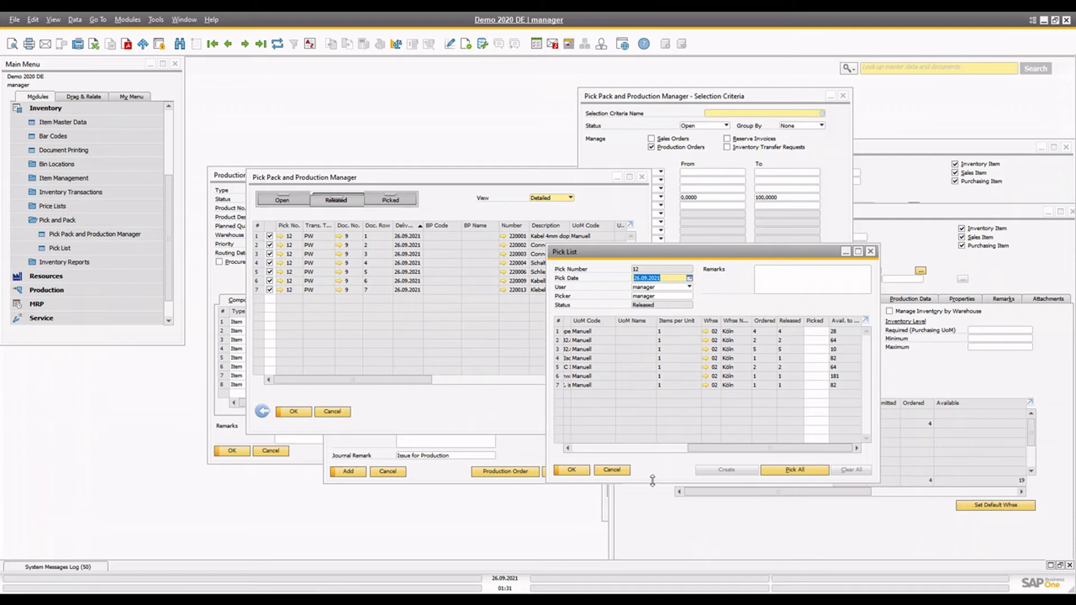
left_click(611, 470)
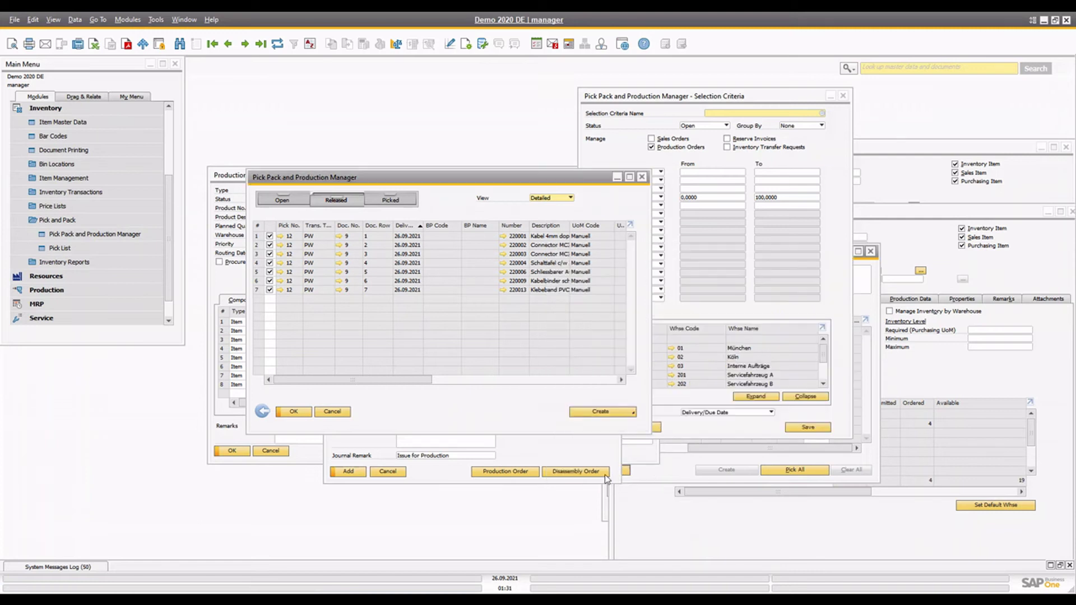
left_click(348, 472)
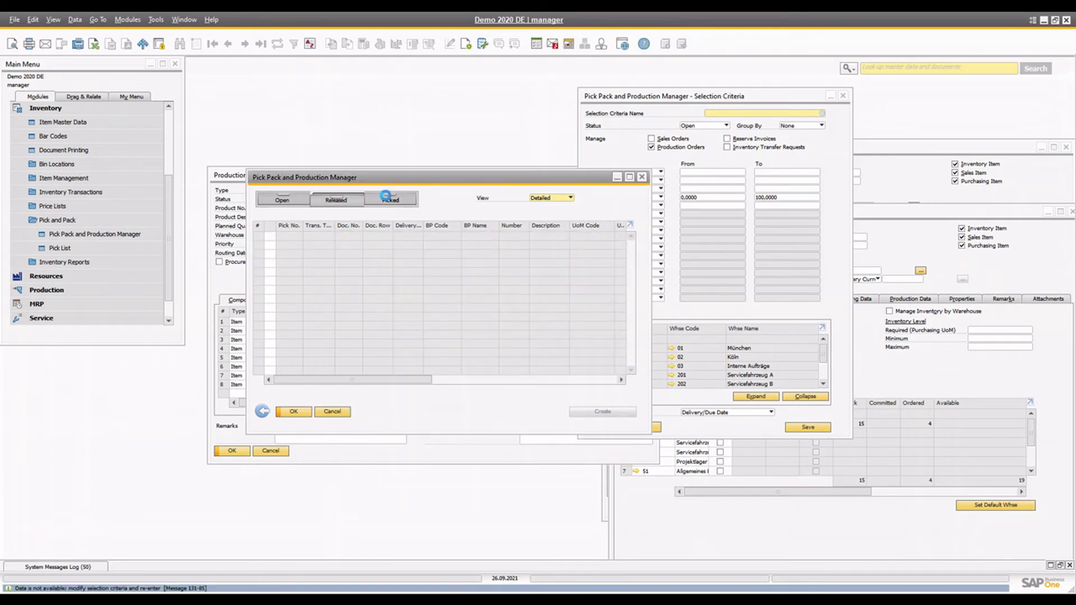
Step: Check the picked rows, close the manager, and start a new Receipt from Production
left_click(390, 200)
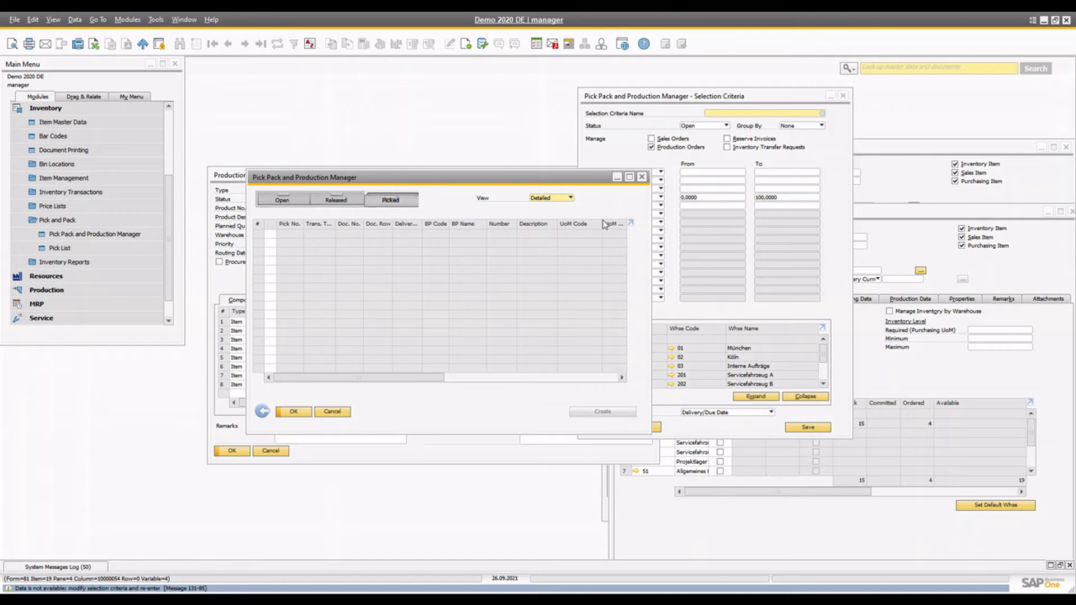
left_click(644, 178)
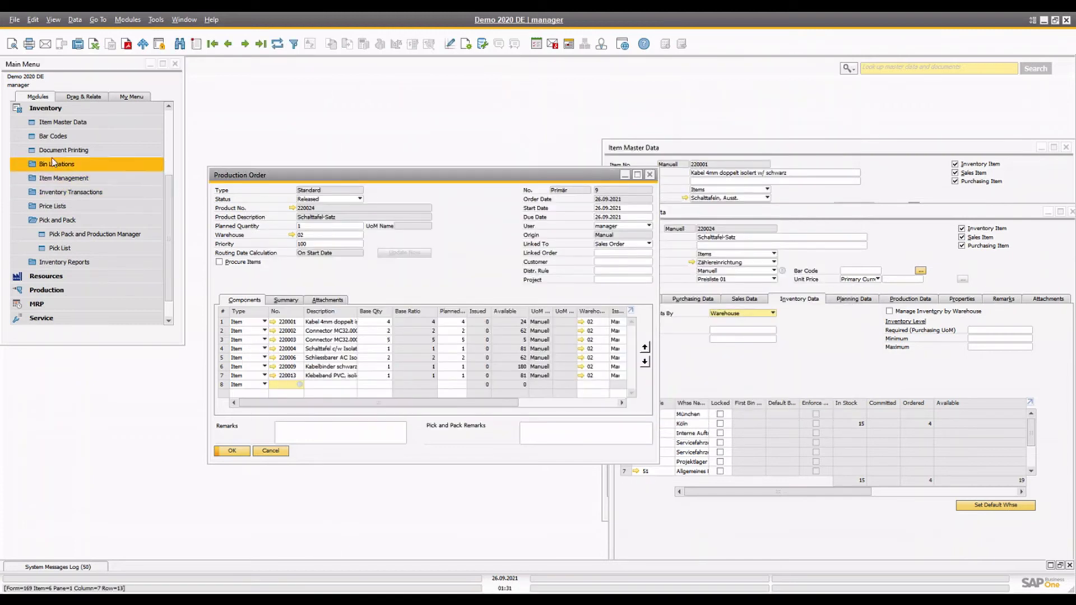
left_click(51, 108)
left_click(78, 248)
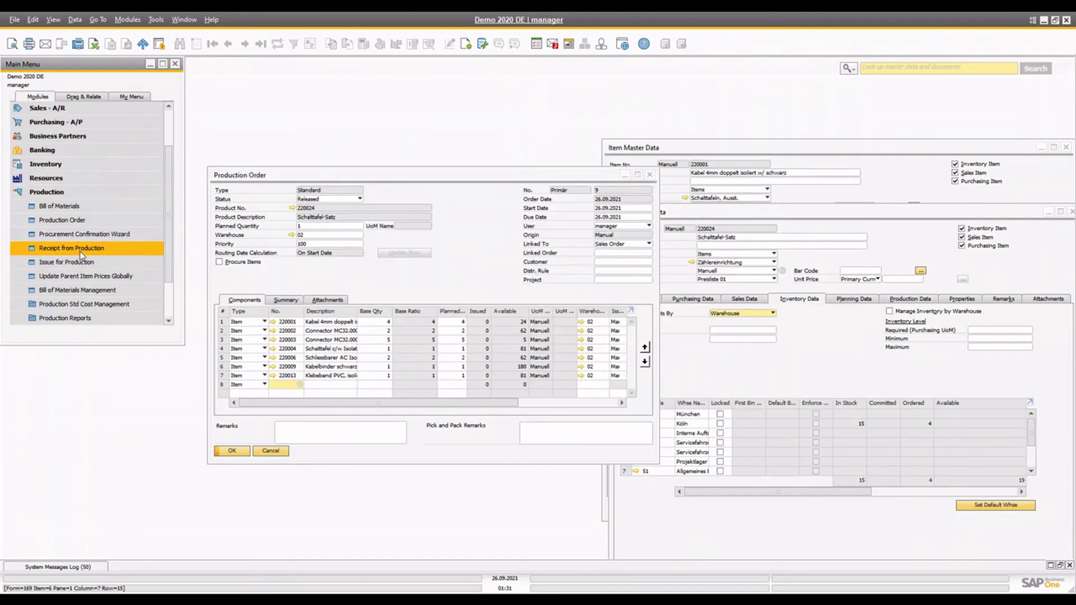
left_click(80, 251)
left_click(301, 305)
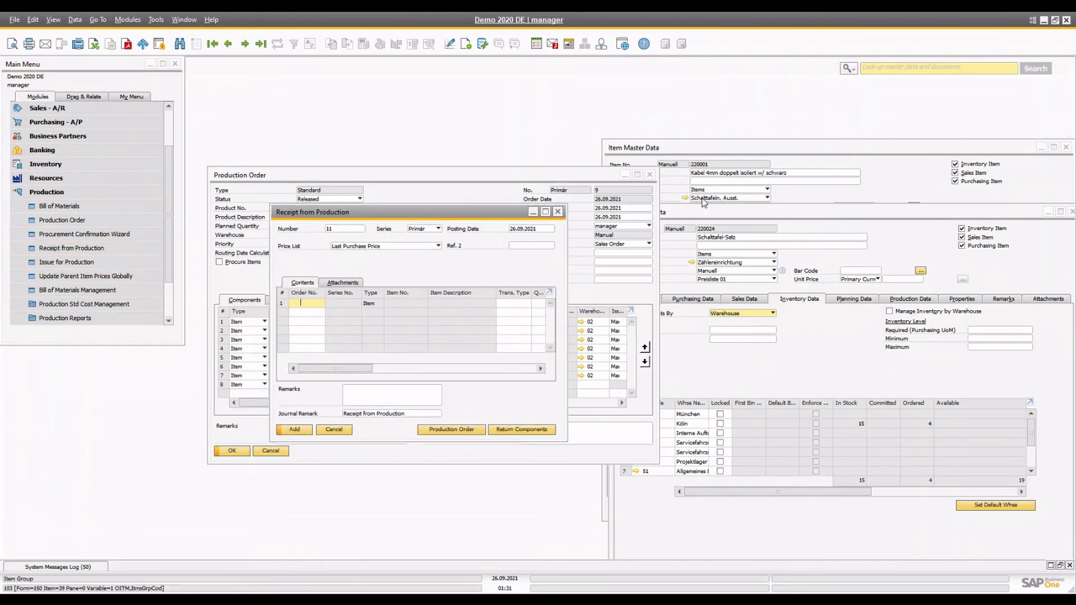
Step: Choose production order 9 for item 220024 and add the receipt, confirming it
left_click_drag(372, 174, 770, 175)
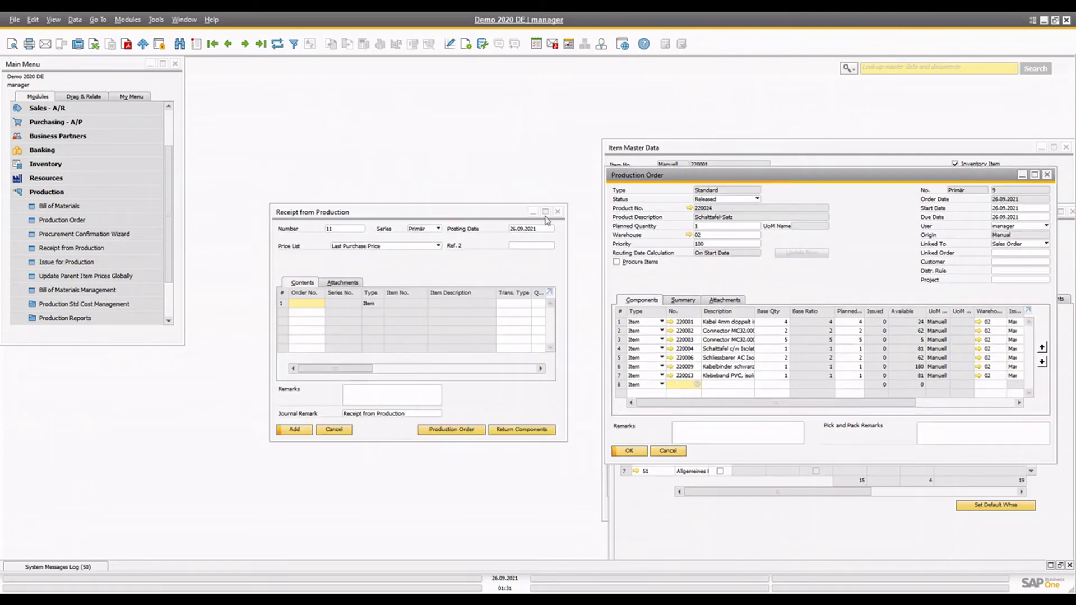
left_click(546, 218)
left_click(451, 429)
double_click(404, 291)
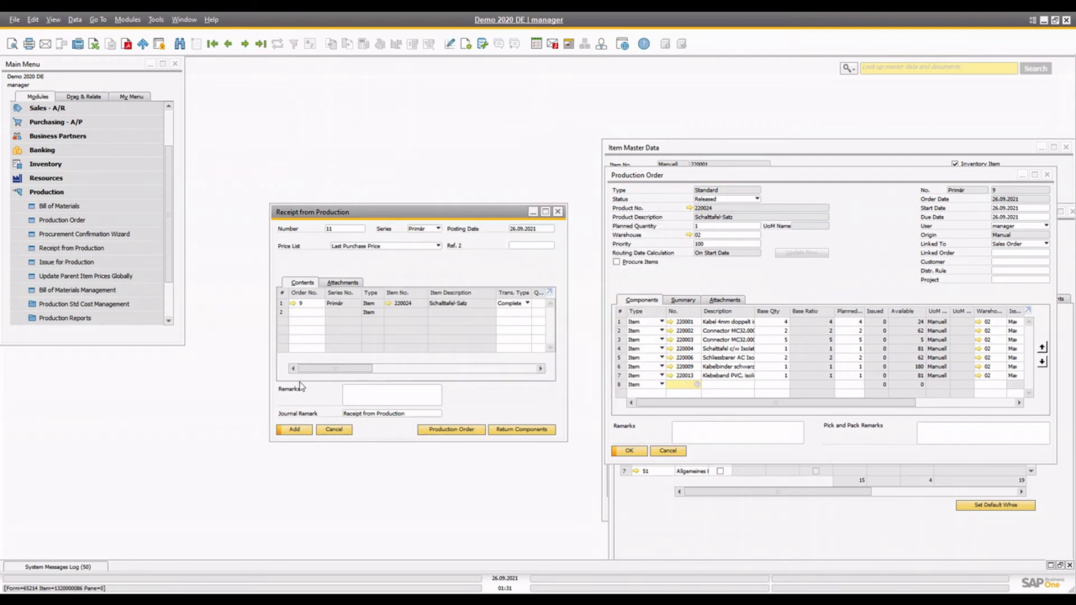
left_click(307, 429)
left_click(418, 327)
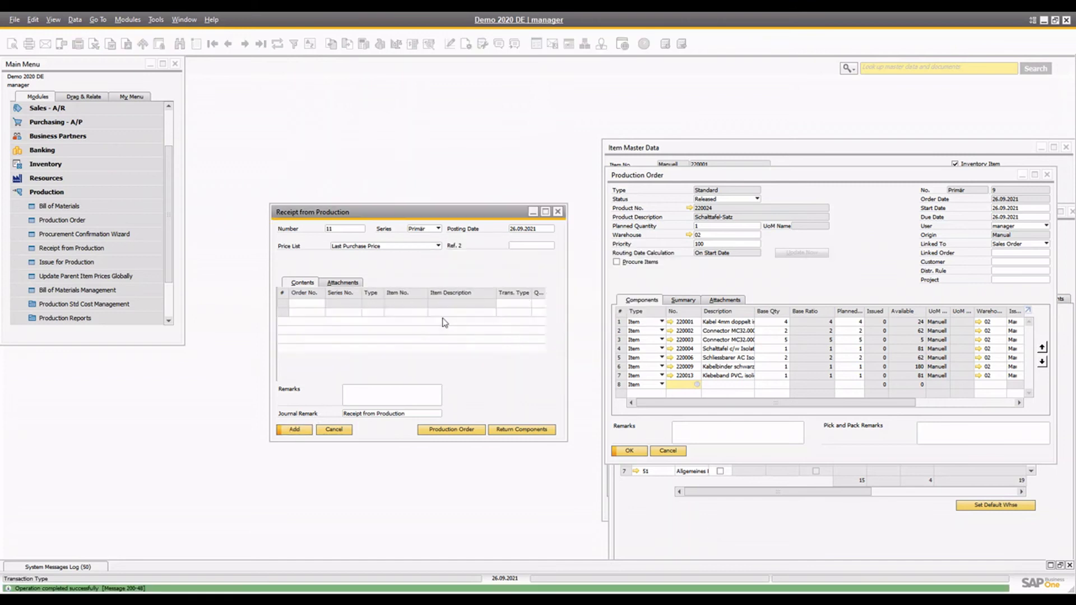
Step: Refresh item 220024's master data so Köln shows 16 in stock and 3 ordered
left_click_drag(728, 178, 191, 180)
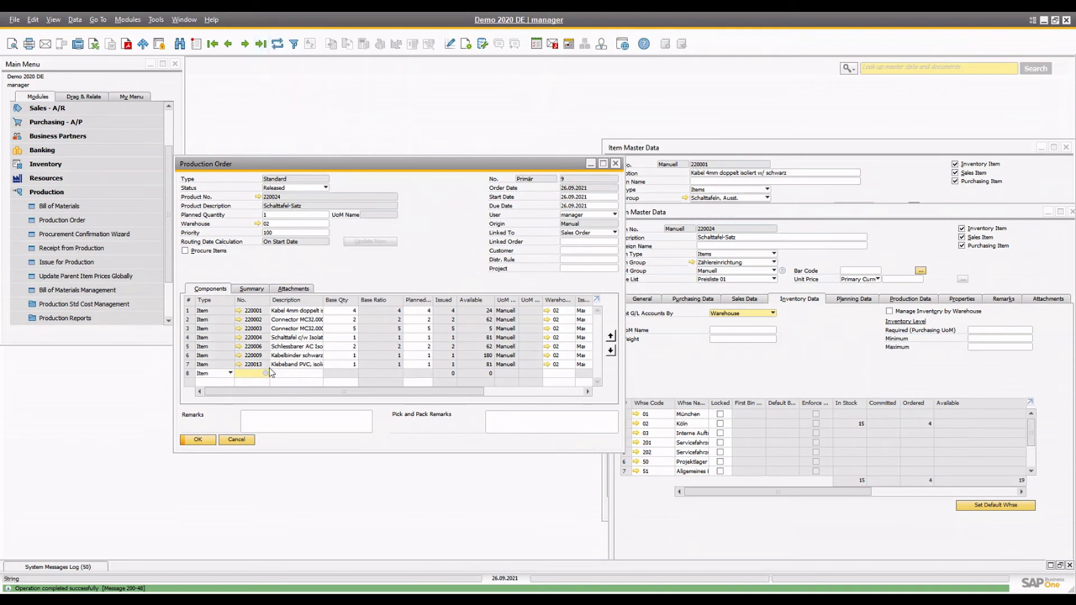
left_click(856, 342)
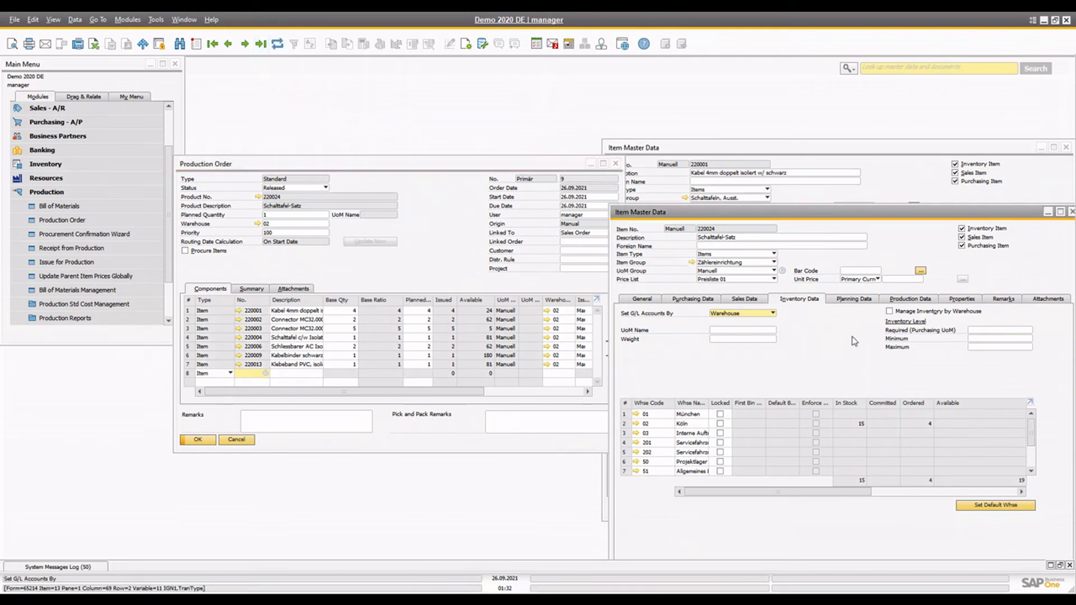
left_click(279, 44)
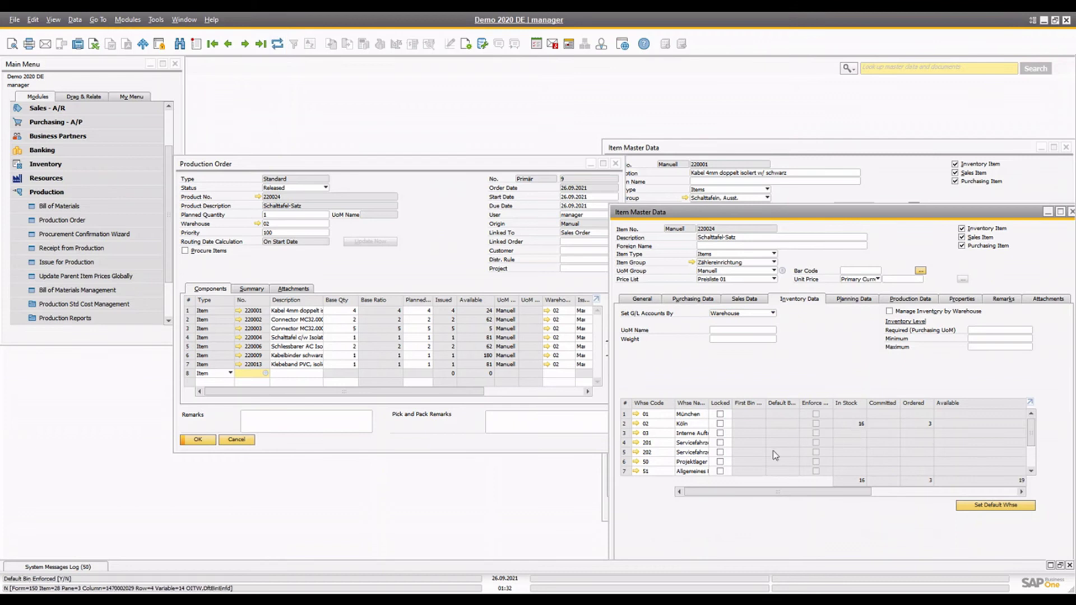
left_click_drag(307, 391, 244, 395)
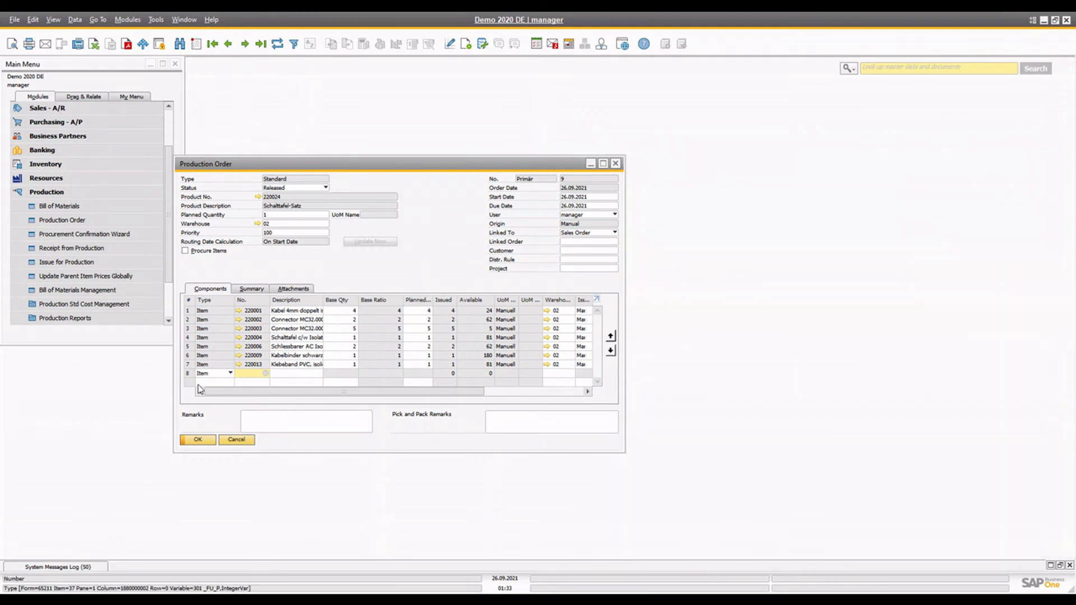
Step: Show row 8's type choices: Item, Resource, Text and Route Stage
left_click(215, 374)
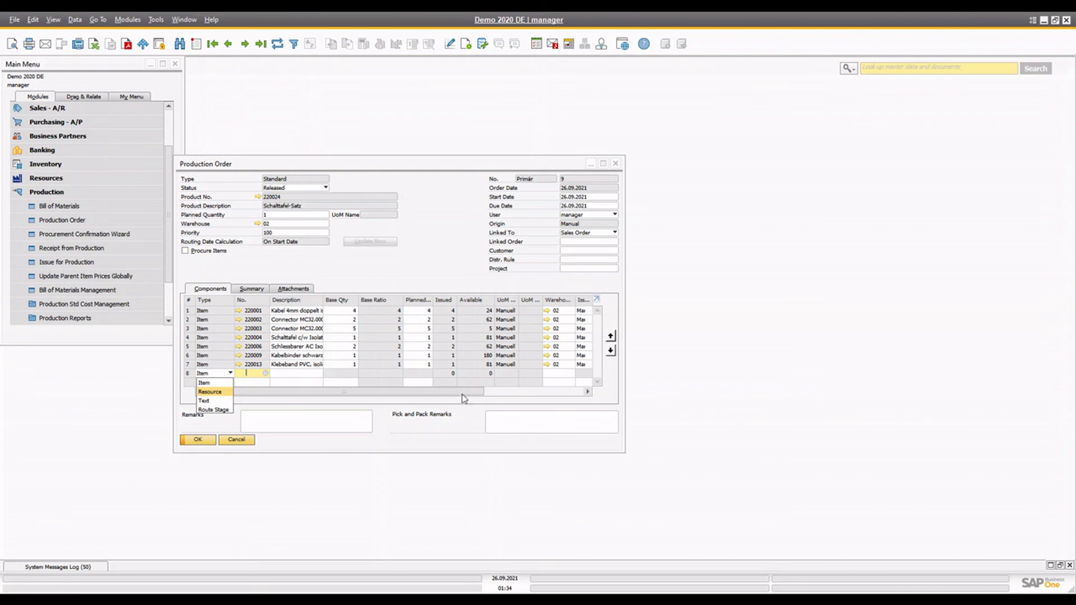
Step: Dismiss row 8's type list leaving it as Item, and move the production order window right
left_click(406, 424)
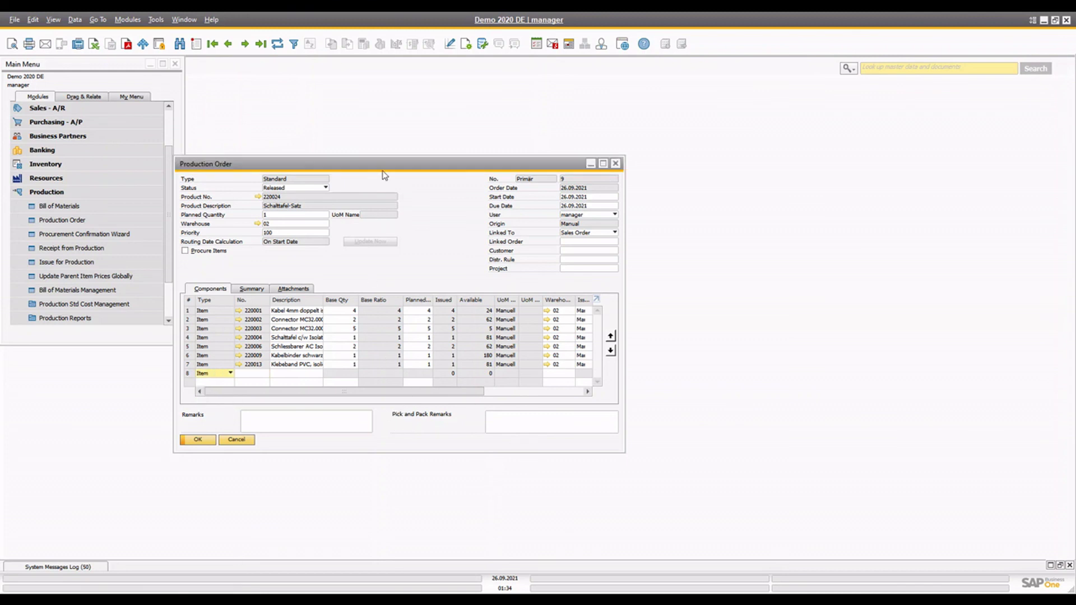
left_click_drag(371, 167, 485, 159)
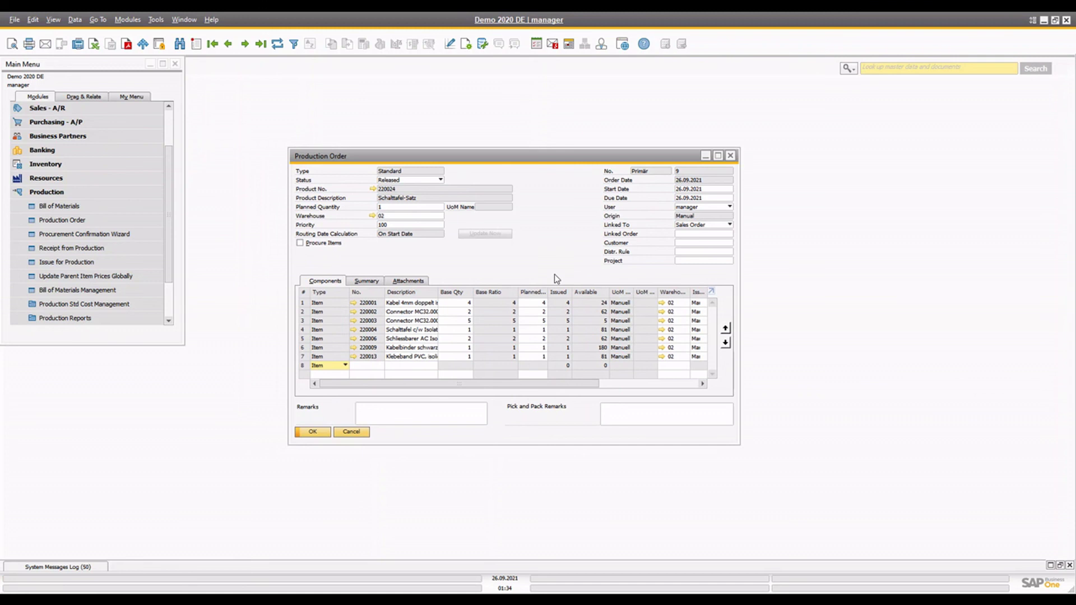